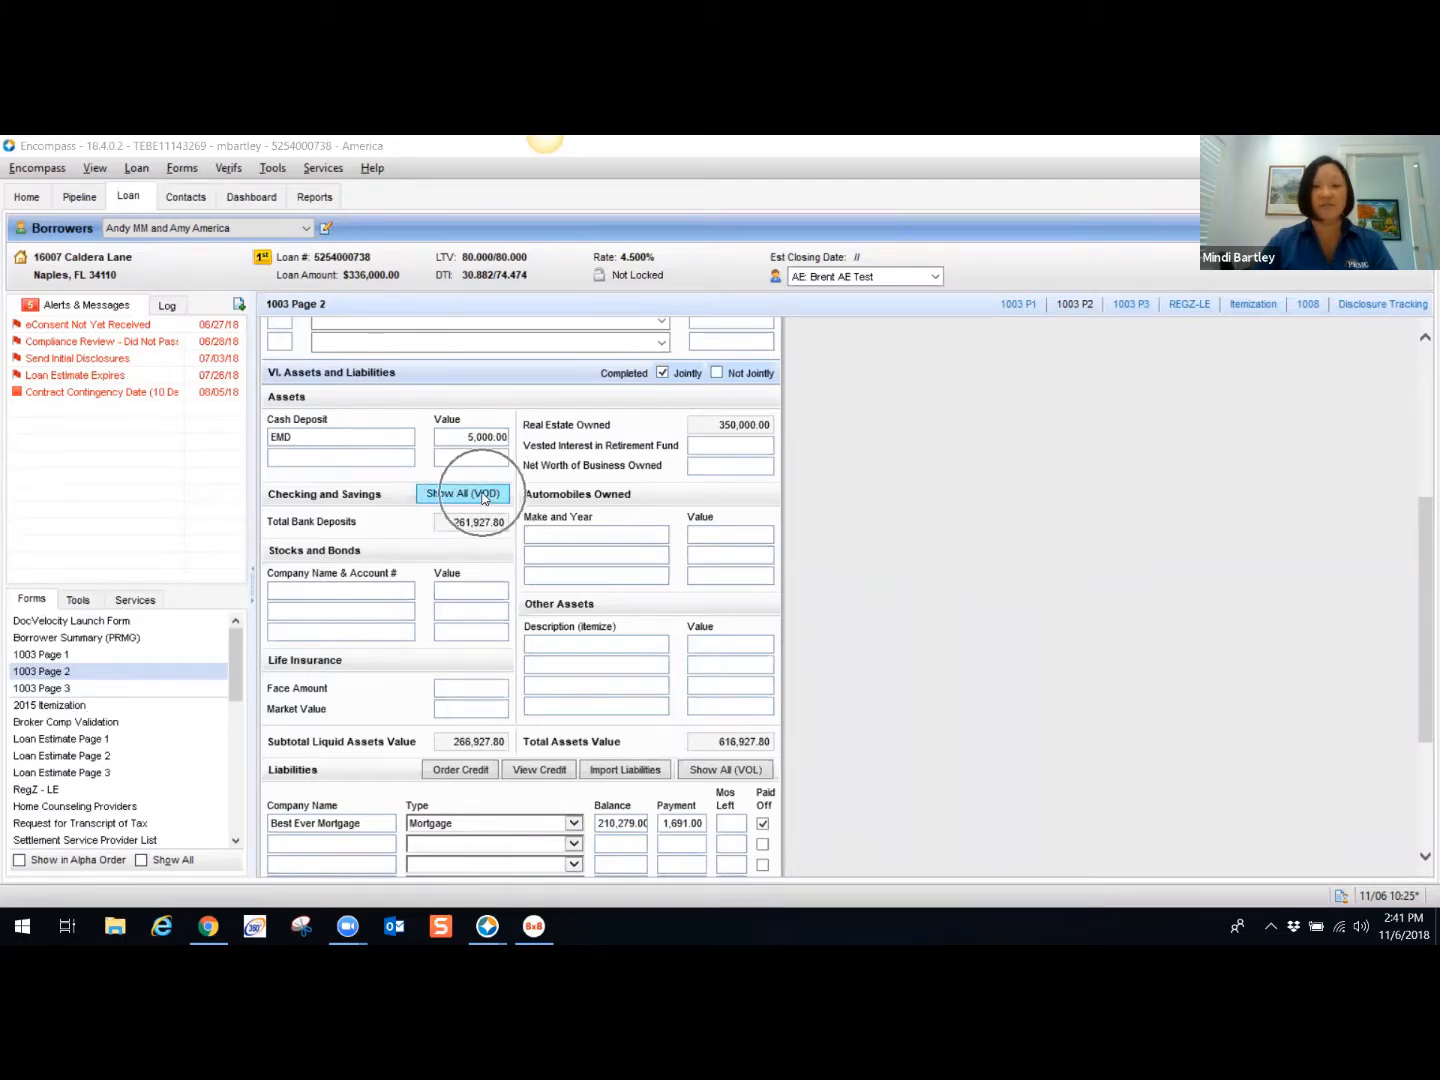
Step: Open the full list of verification of deposit records for the checking and savings assets
click(483, 498)
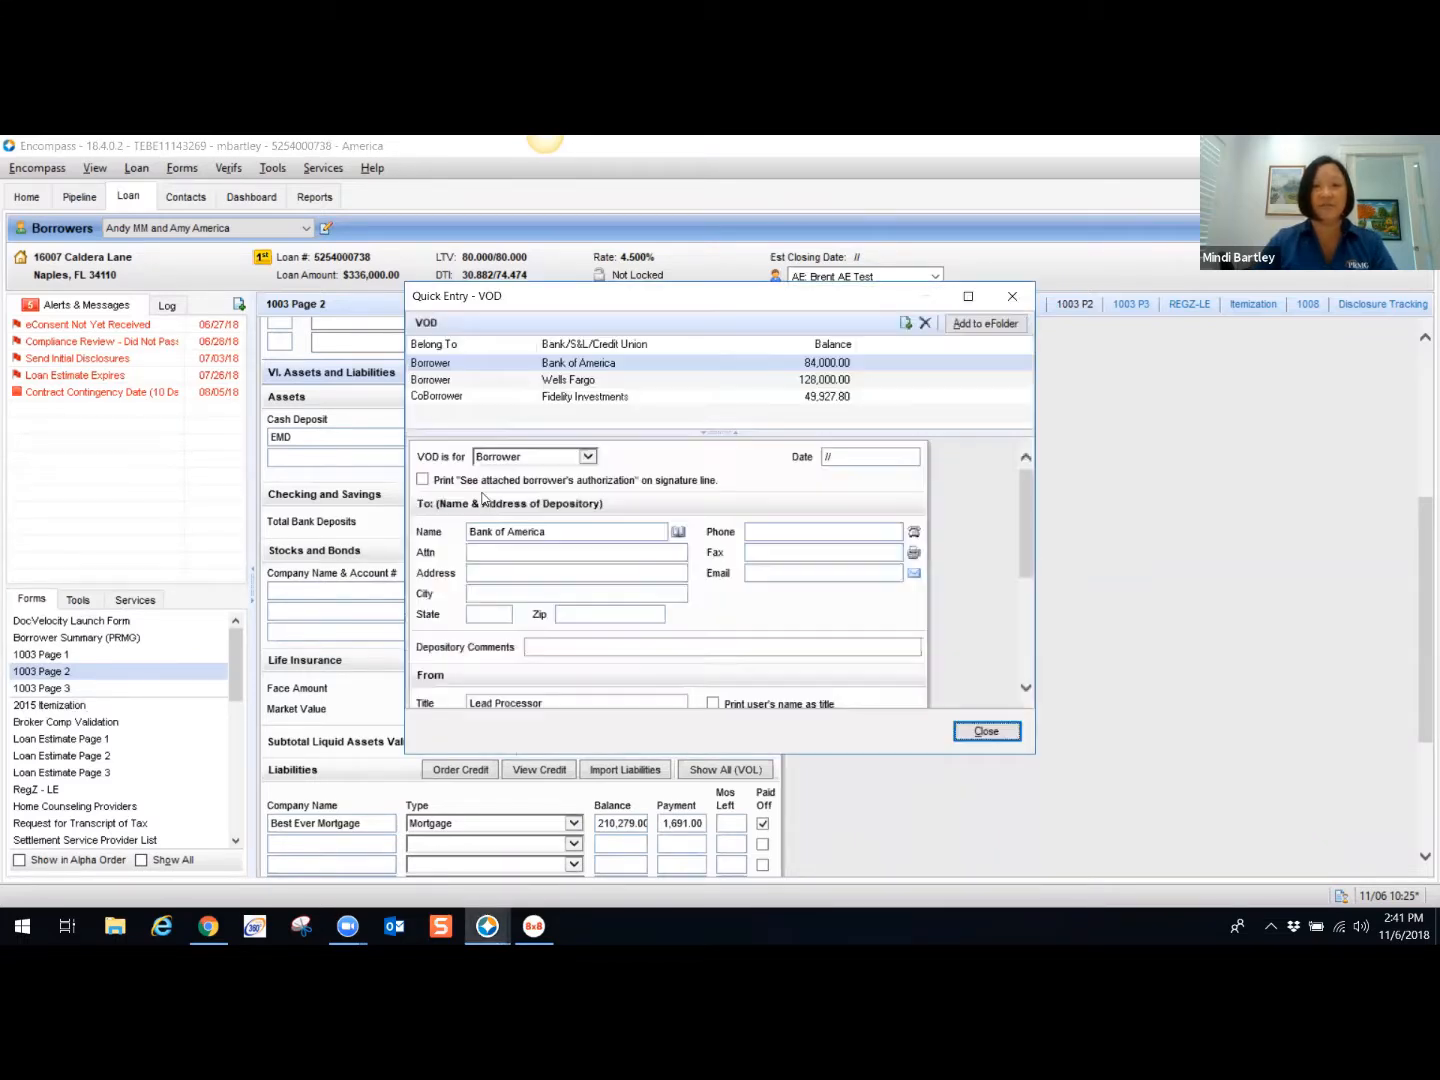
Step: Add a verification of deposit record for the CoBorrower with Test Bank as the depository name
click(905, 326)
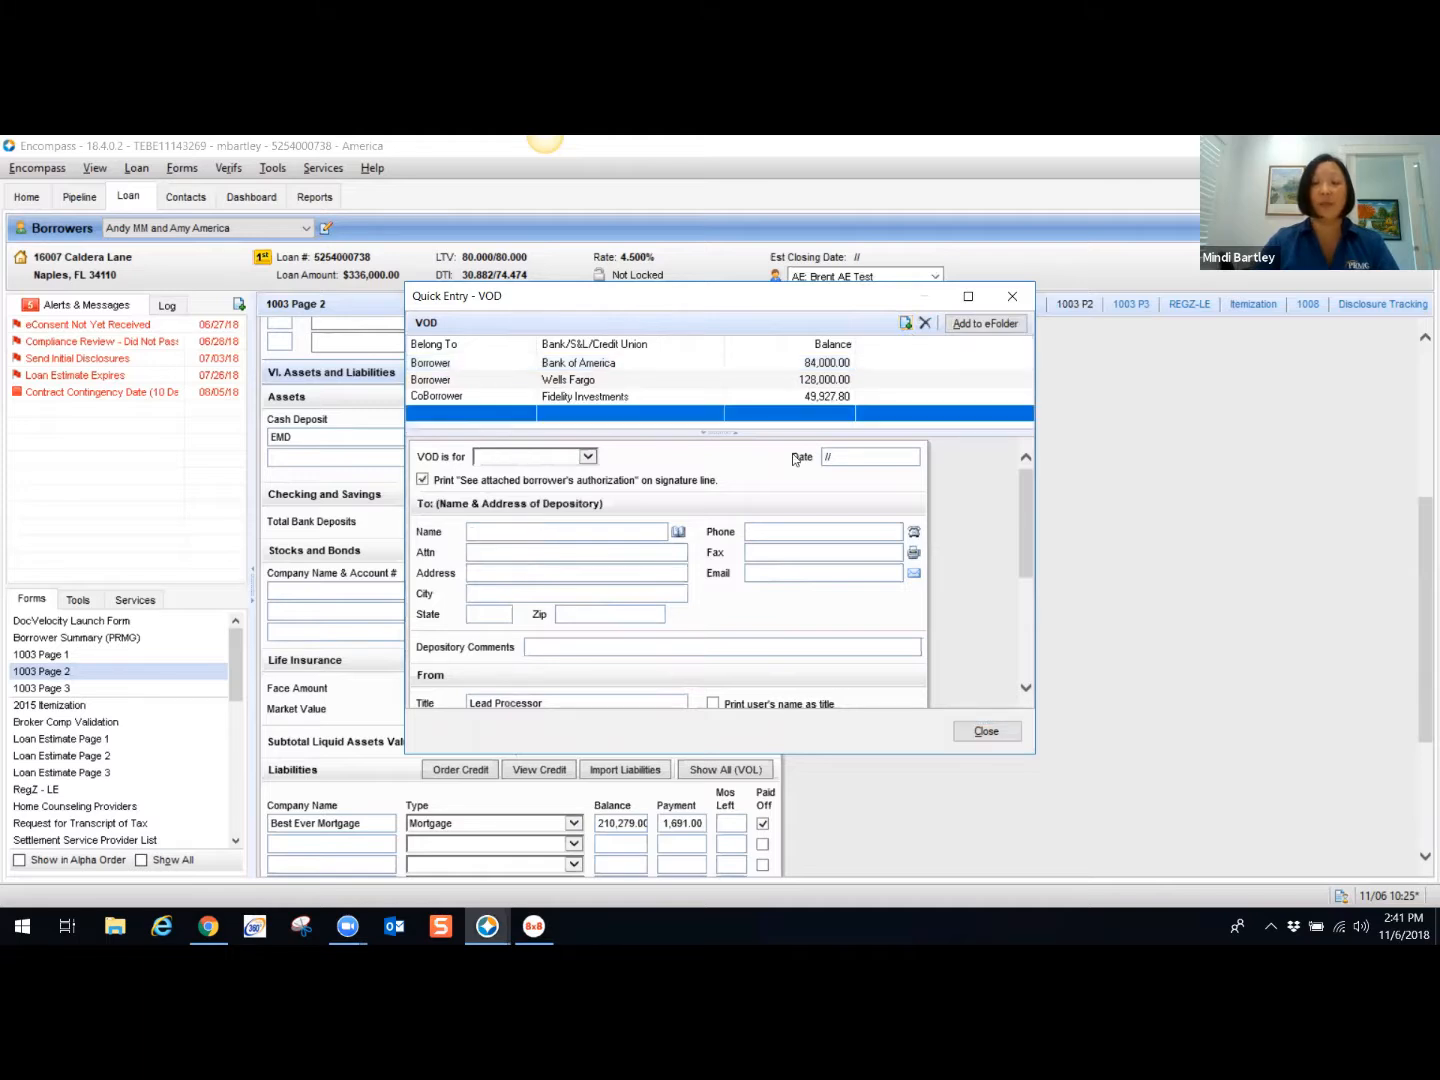
click(589, 457)
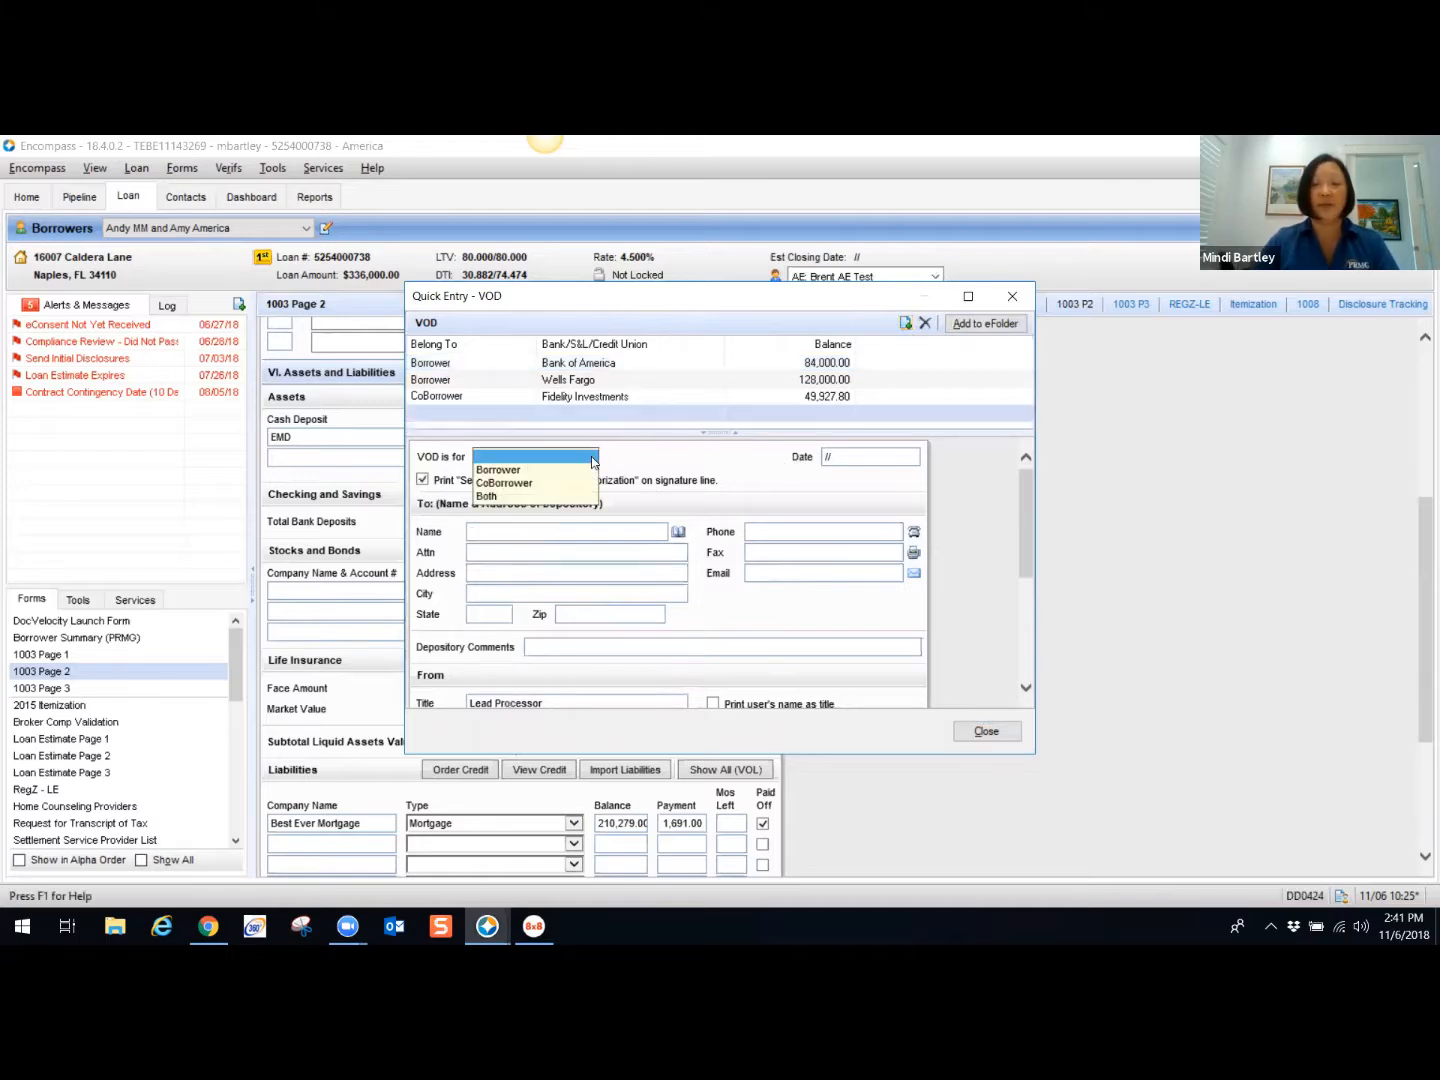
click(517, 484)
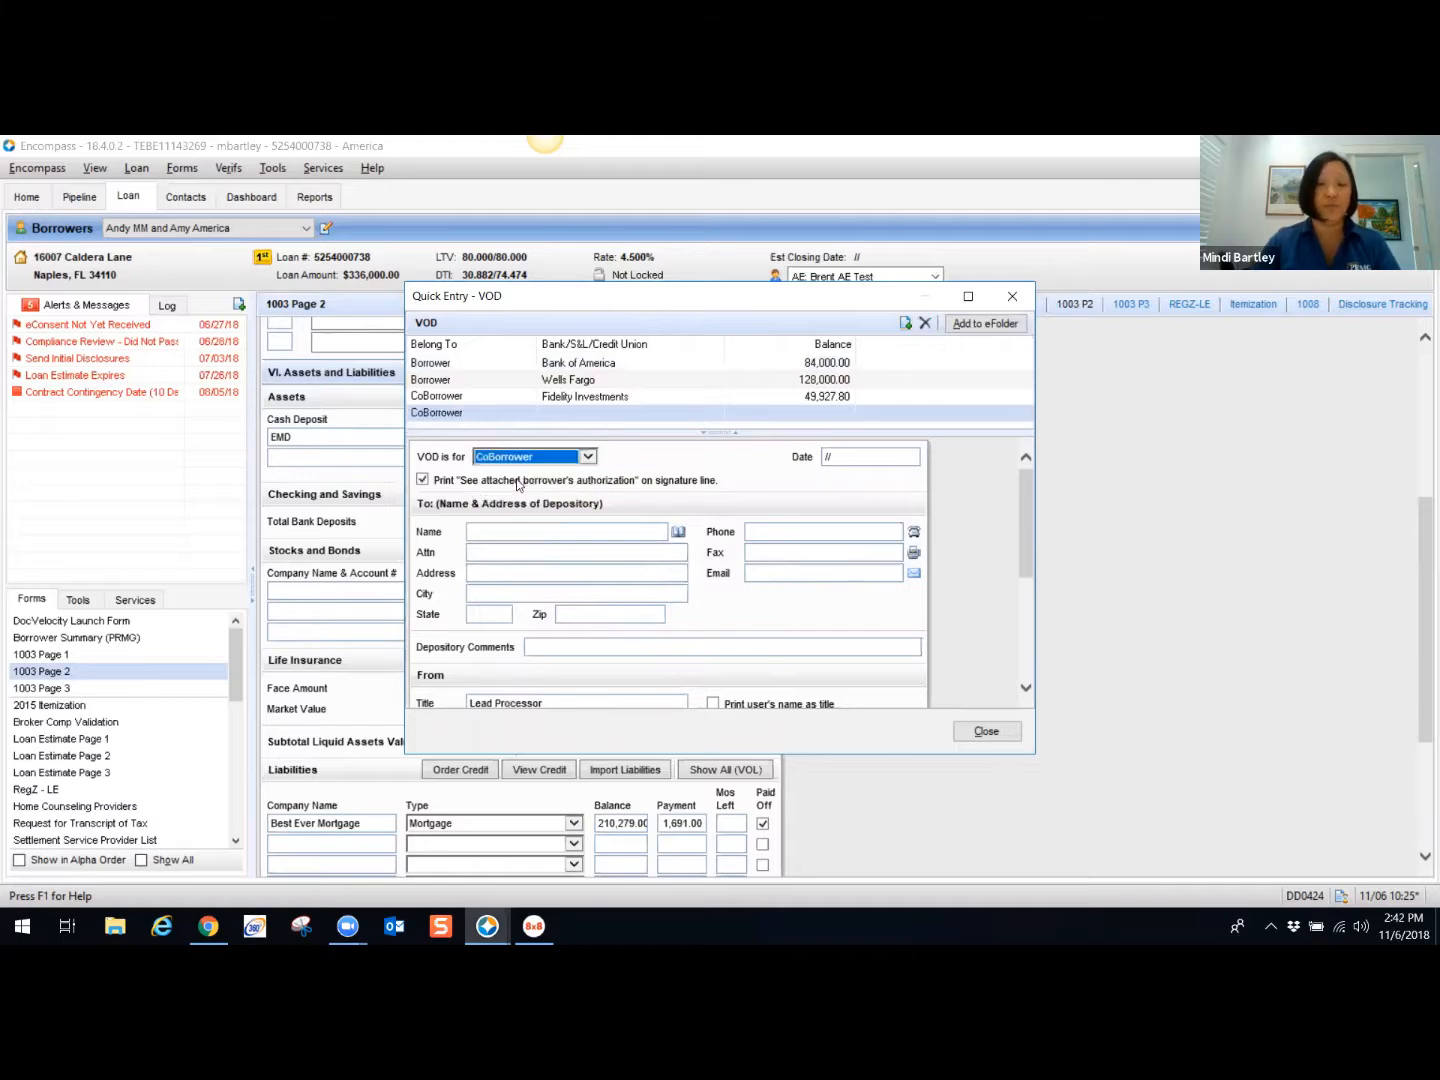
text(Test Bank)
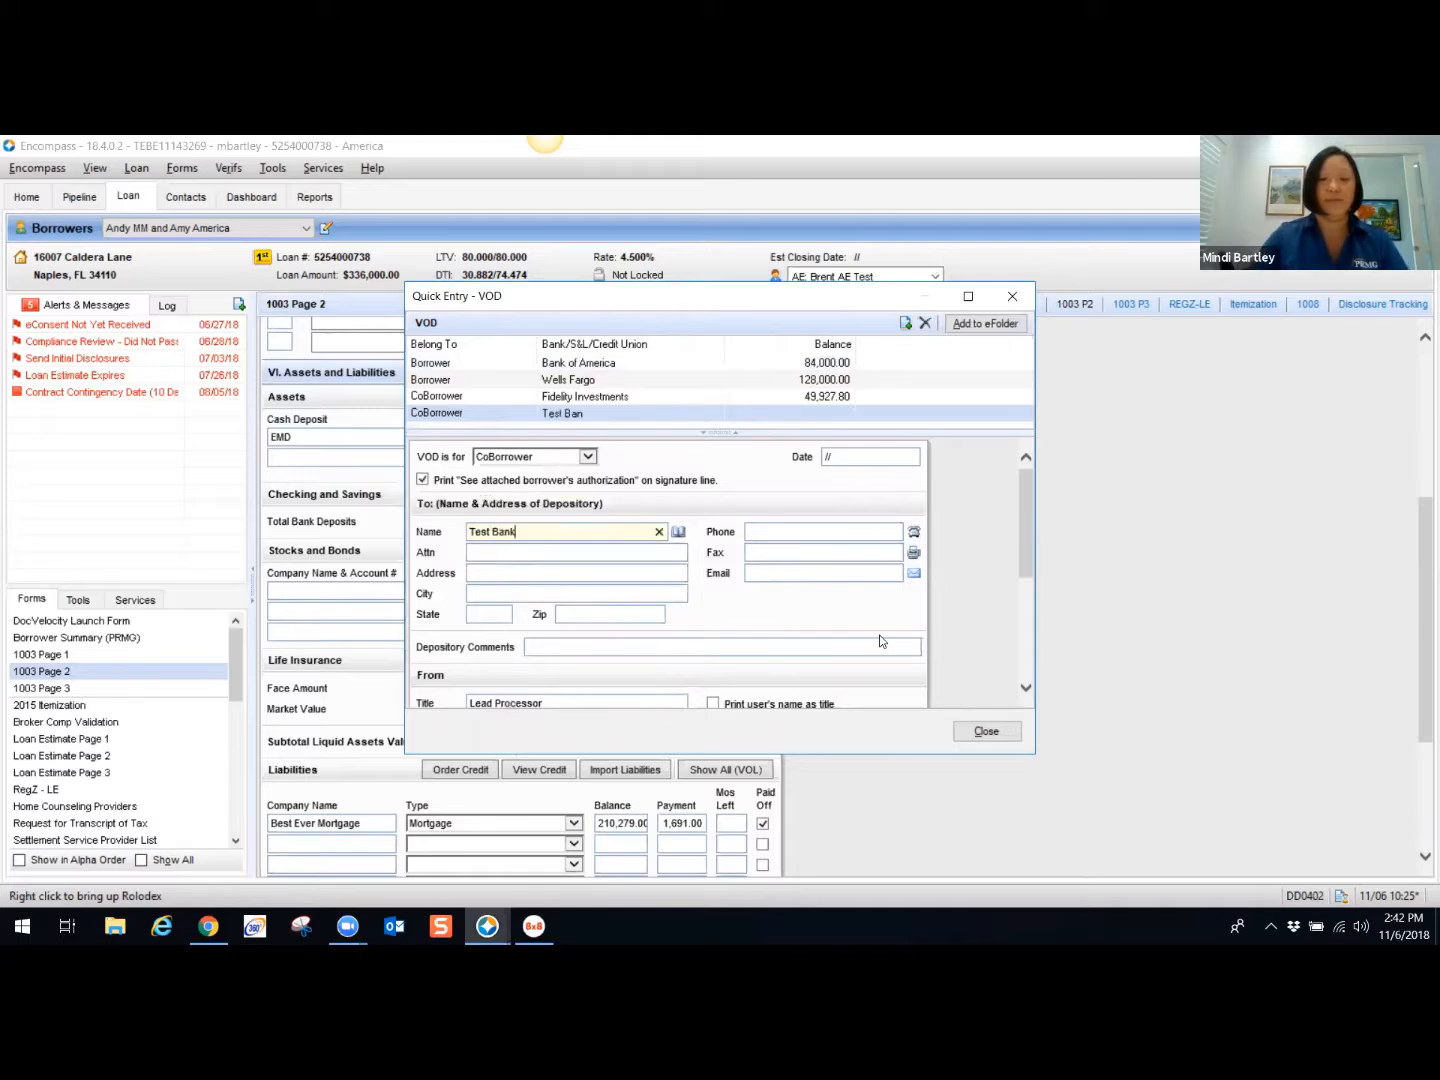
Step: Set the Test Bank record's first account type to Checking Account and enter the co-borrower's full name as account holder
scroll(559, 657, down, 1)
scroll(558, 654, down, 3)
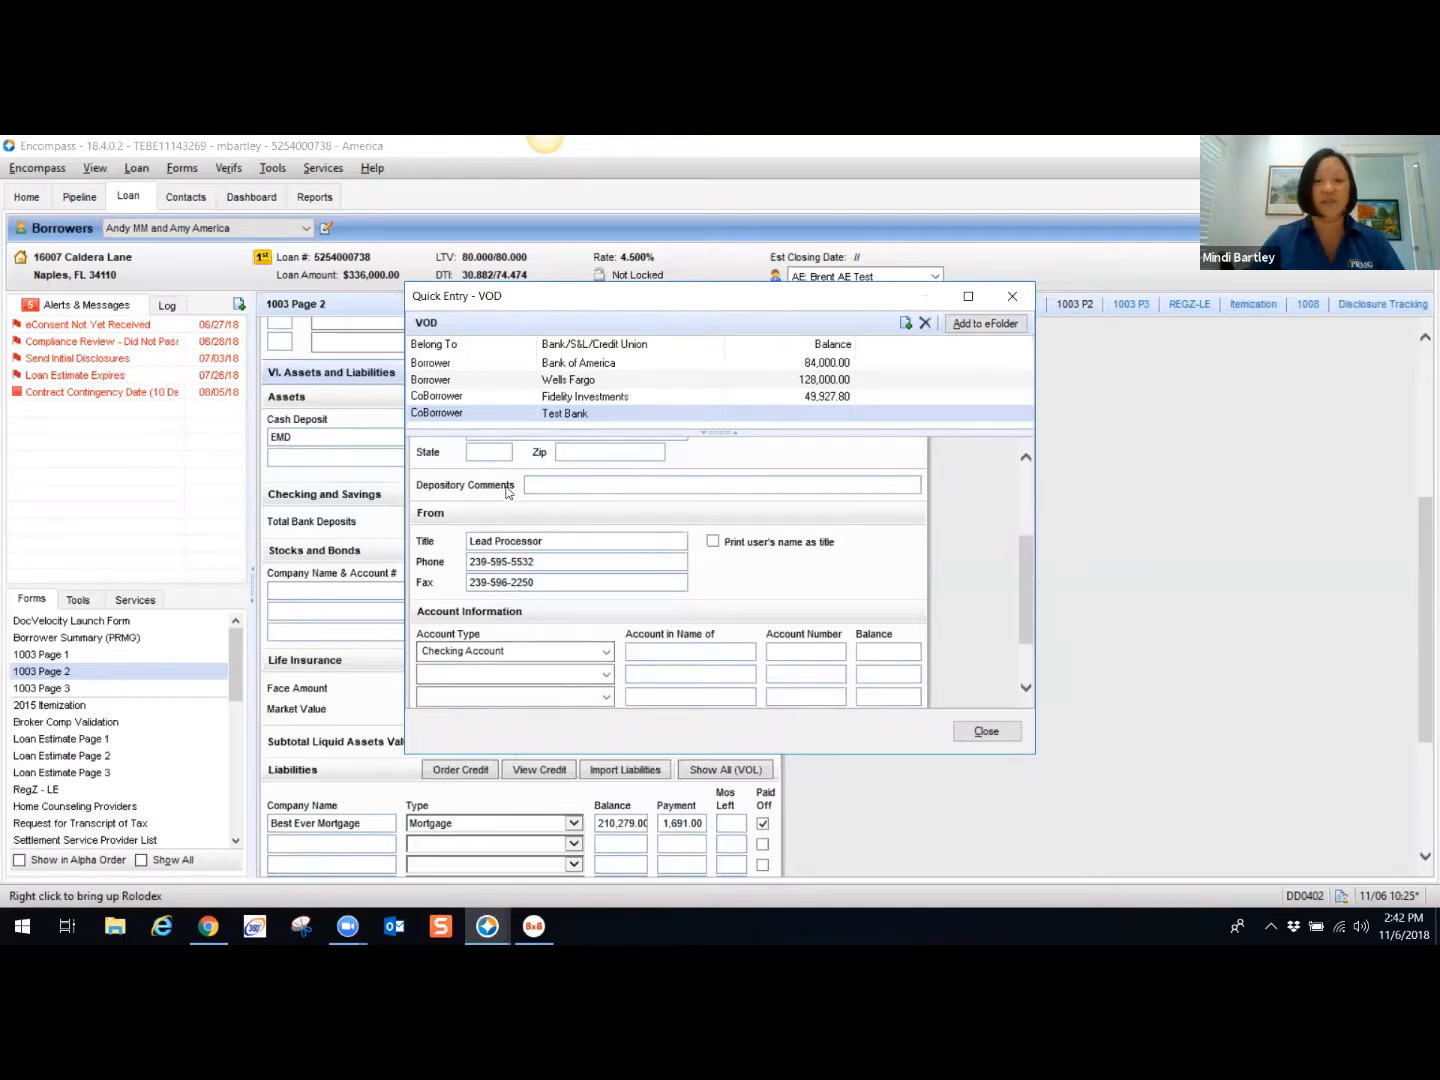
scroll(580, 650, down, 1)
scroll(501, 654, up, 2)
click(604, 652)
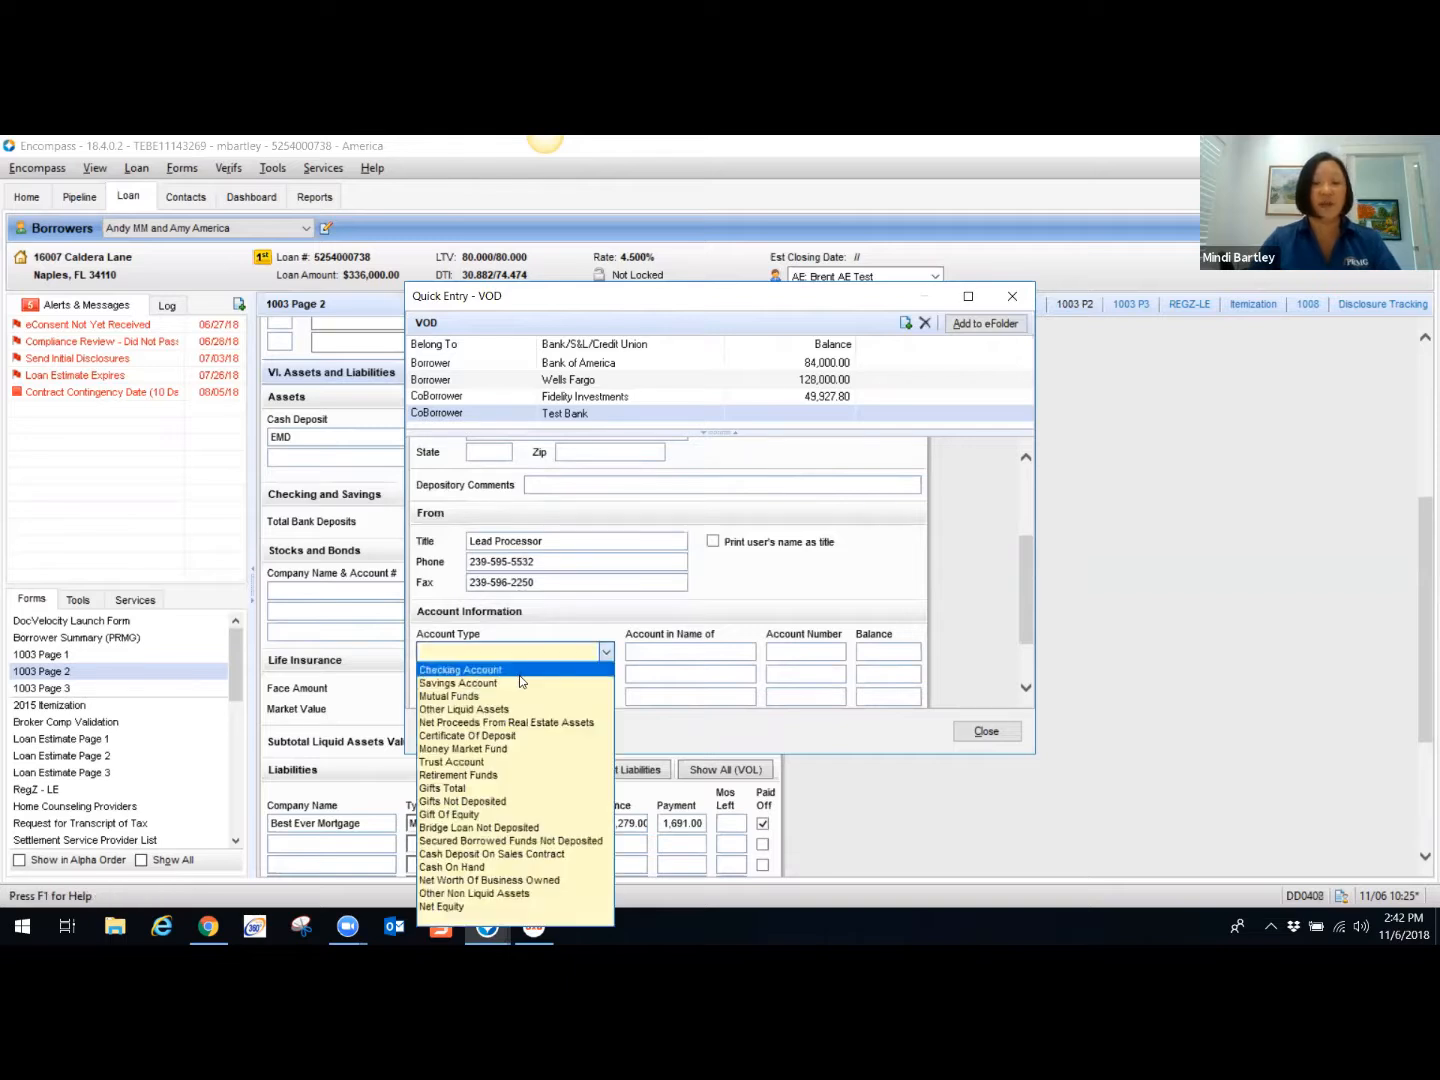
click(519, 673)
click(703, 644)
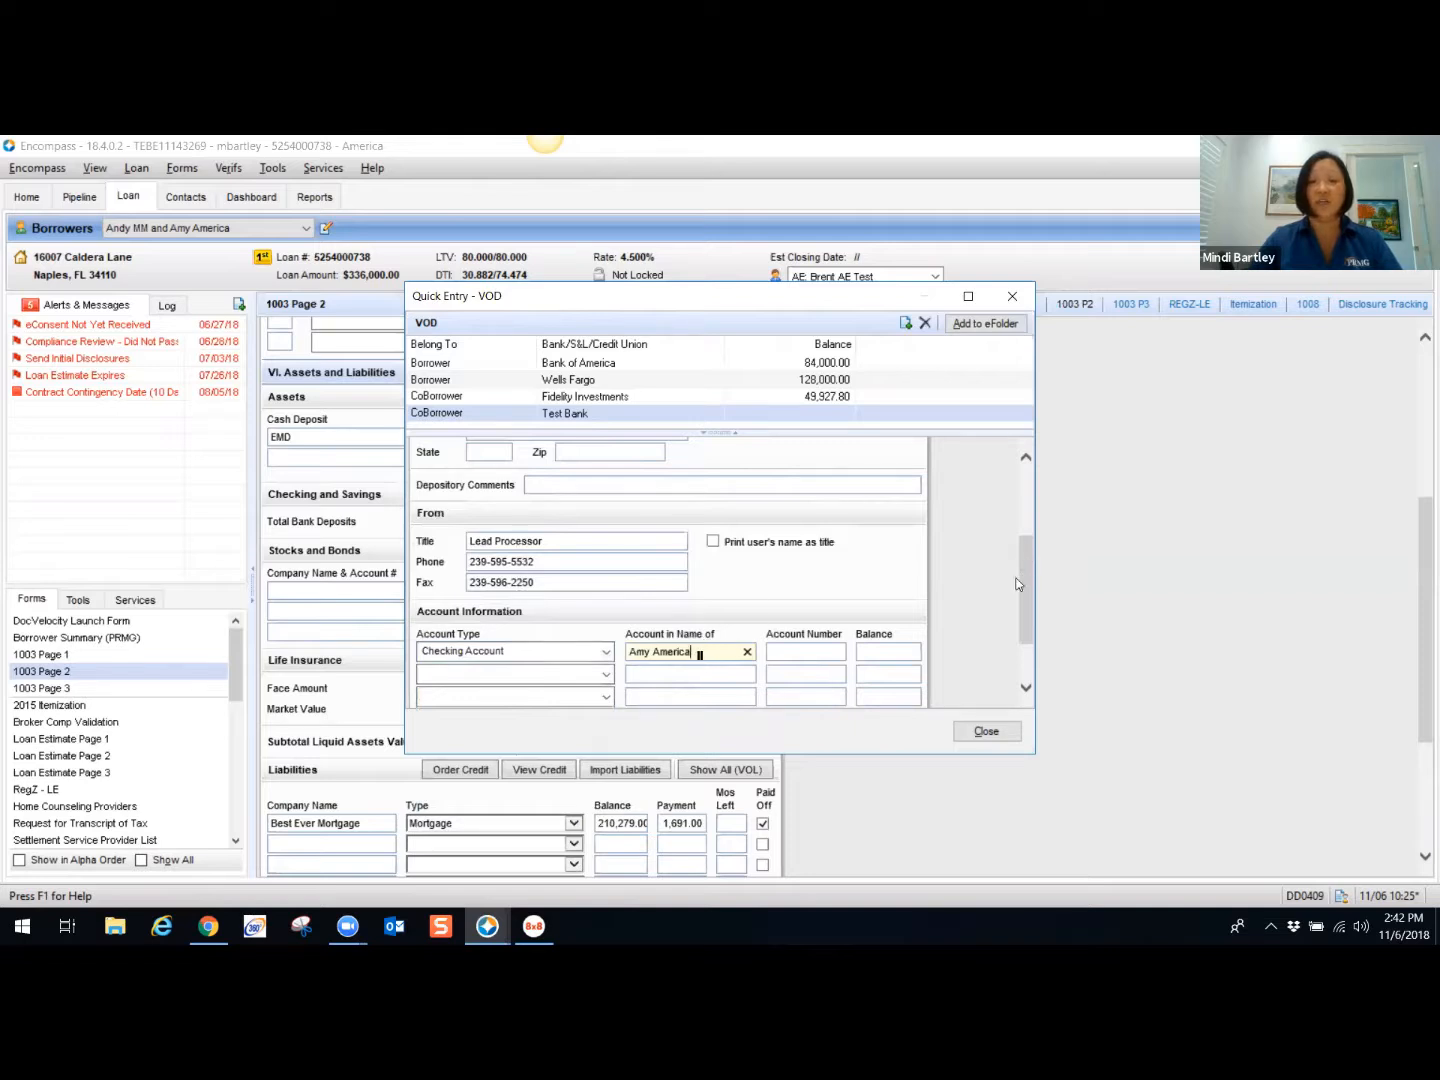
Step: Enter the account number and a balance of 5.23 for the Test Bank checking account
scroll(1017, 520, up, 3)
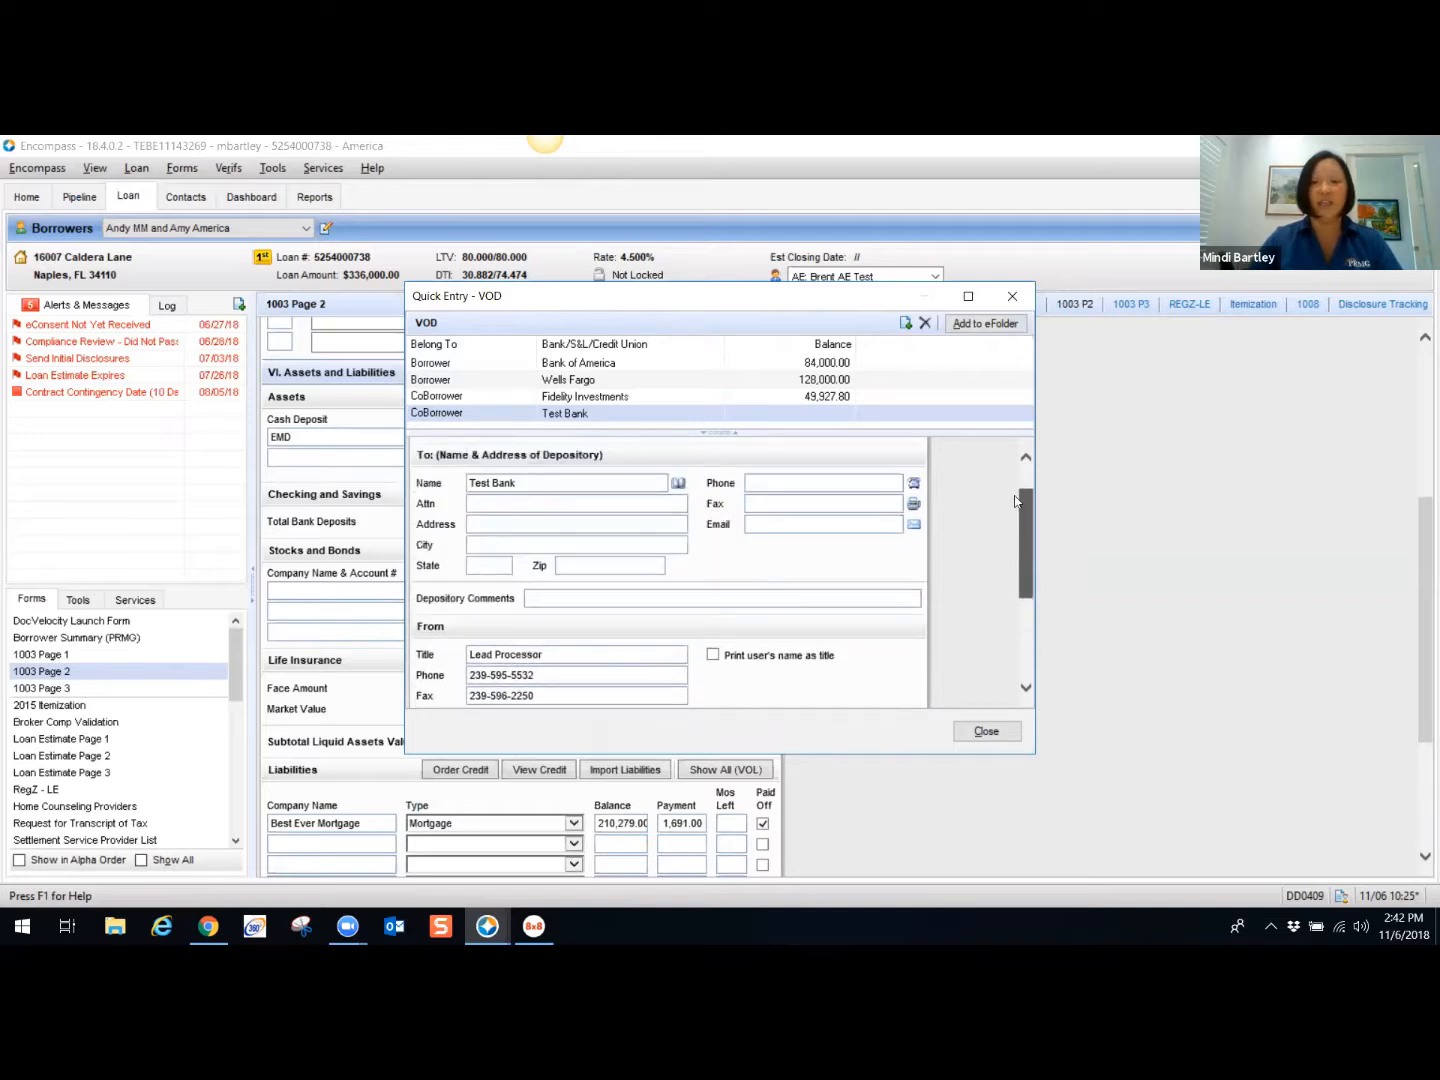
scroll(1018, 500, up, 1)
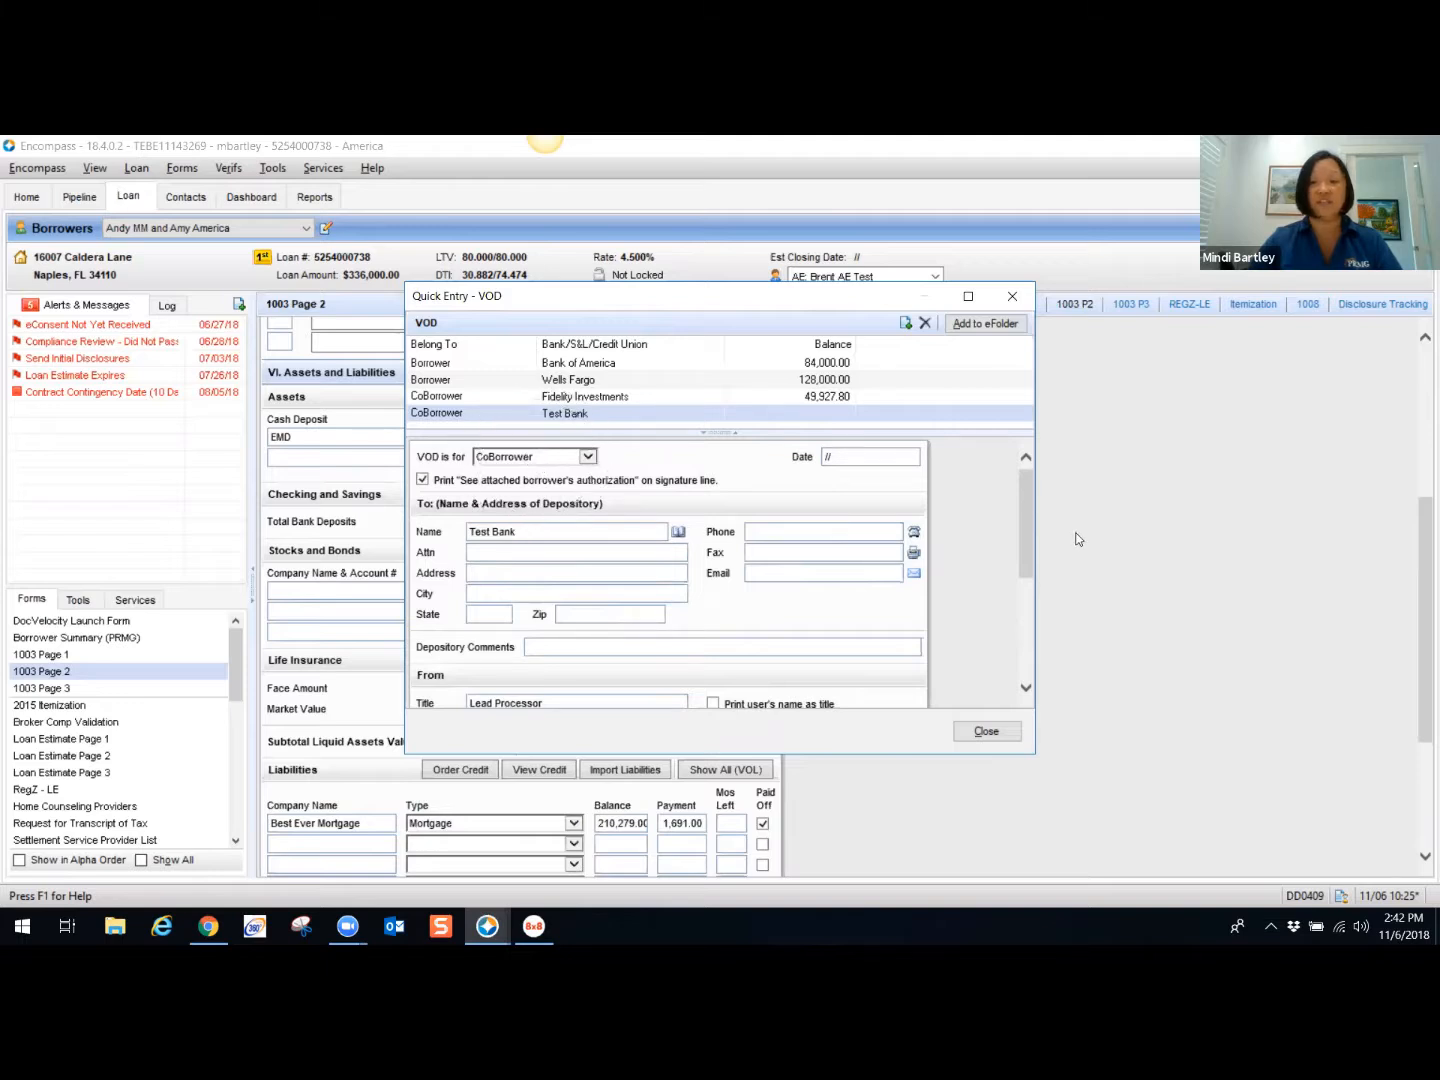
drag(1026, 533, 1039, 653)
click(824, 576)
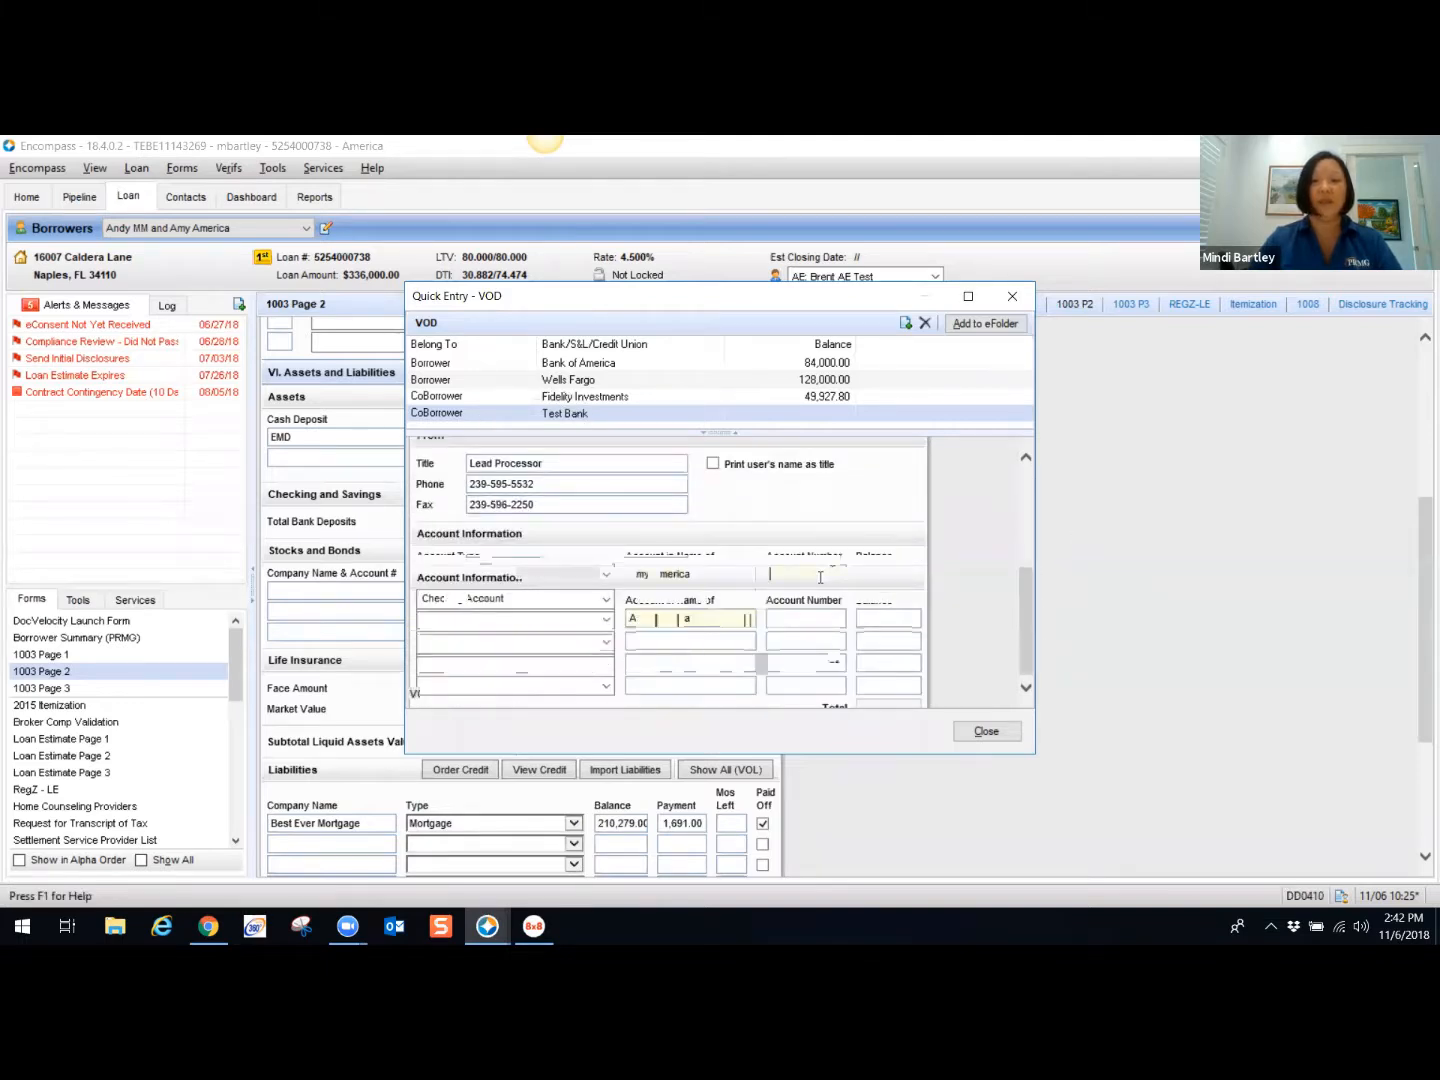
text(123)
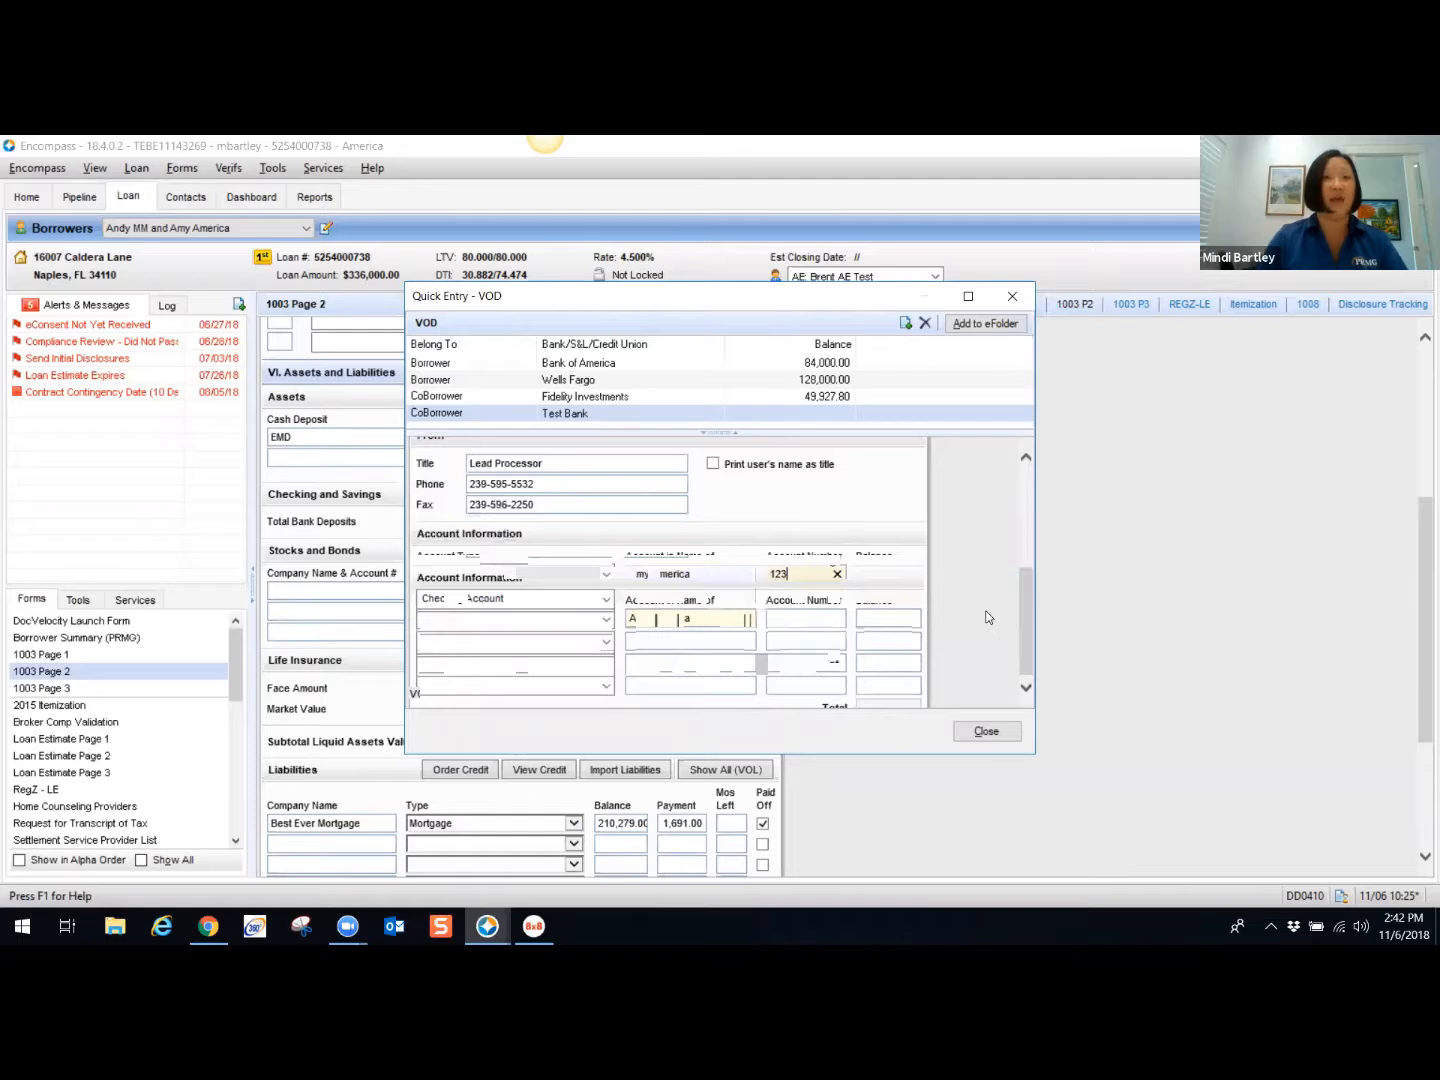
text(456)
click(882, 574)
text(5,)
text(23)
key(Tab)
Step: Add the depository comment "Statement ending date 10/31/18" to the Test Bank record
drag(1026, 597, 1026, 578)
click(561, 450)
text(Statement endingn d)
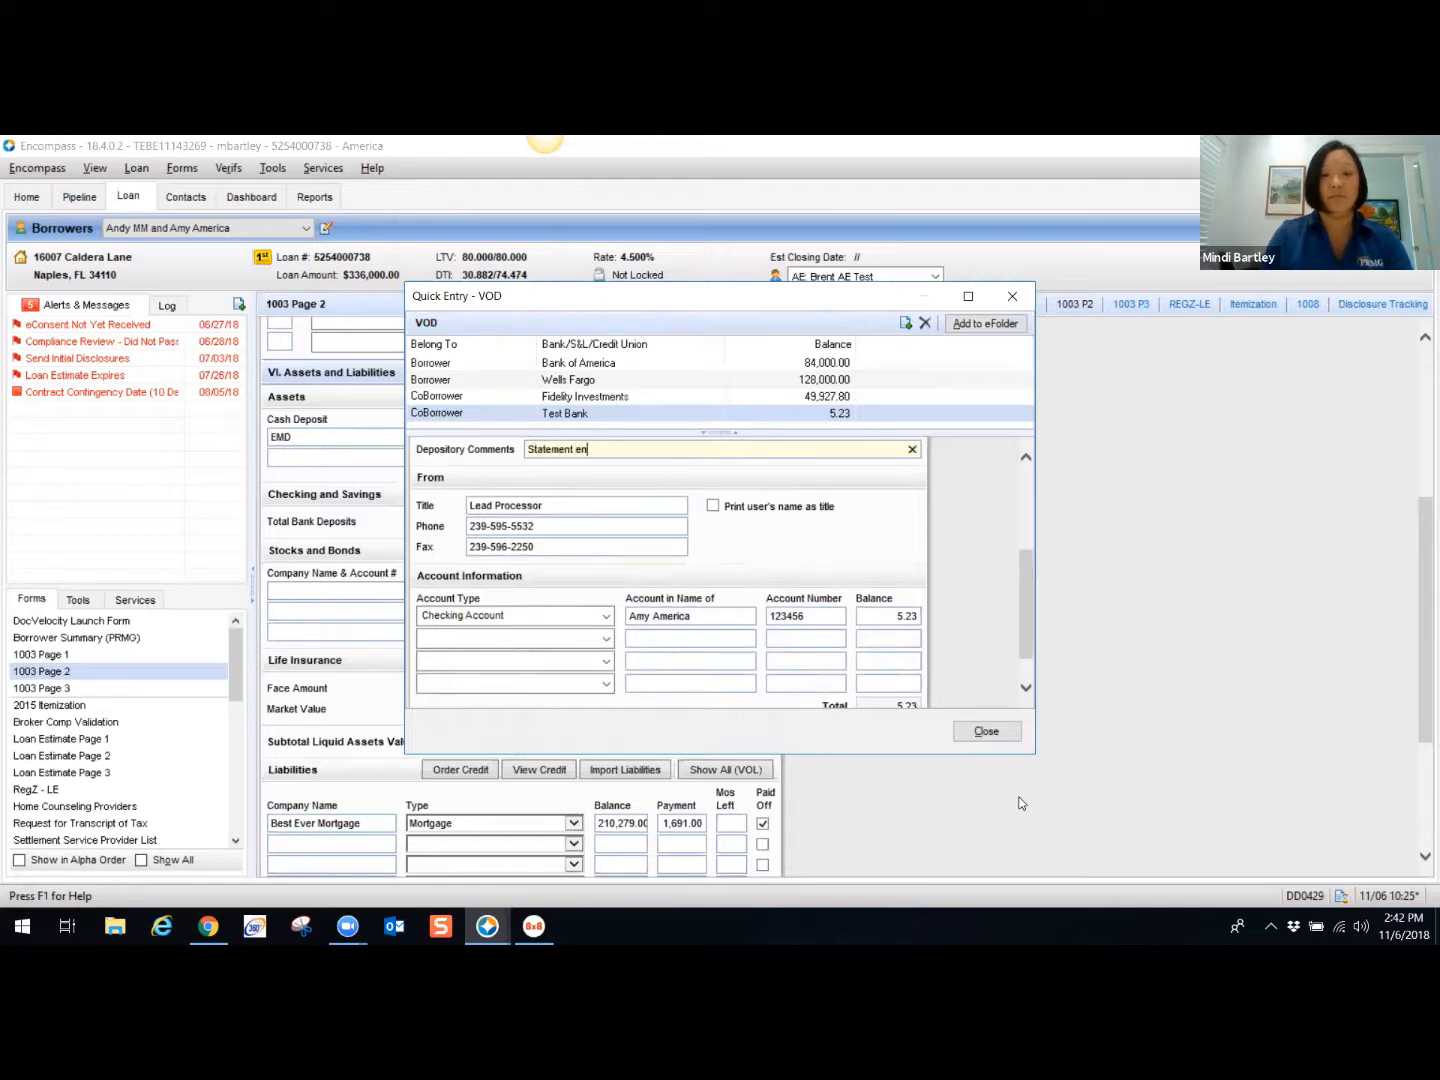
key(BackSpace)
key(BackSpace)
key(BackSpace)
text(da)
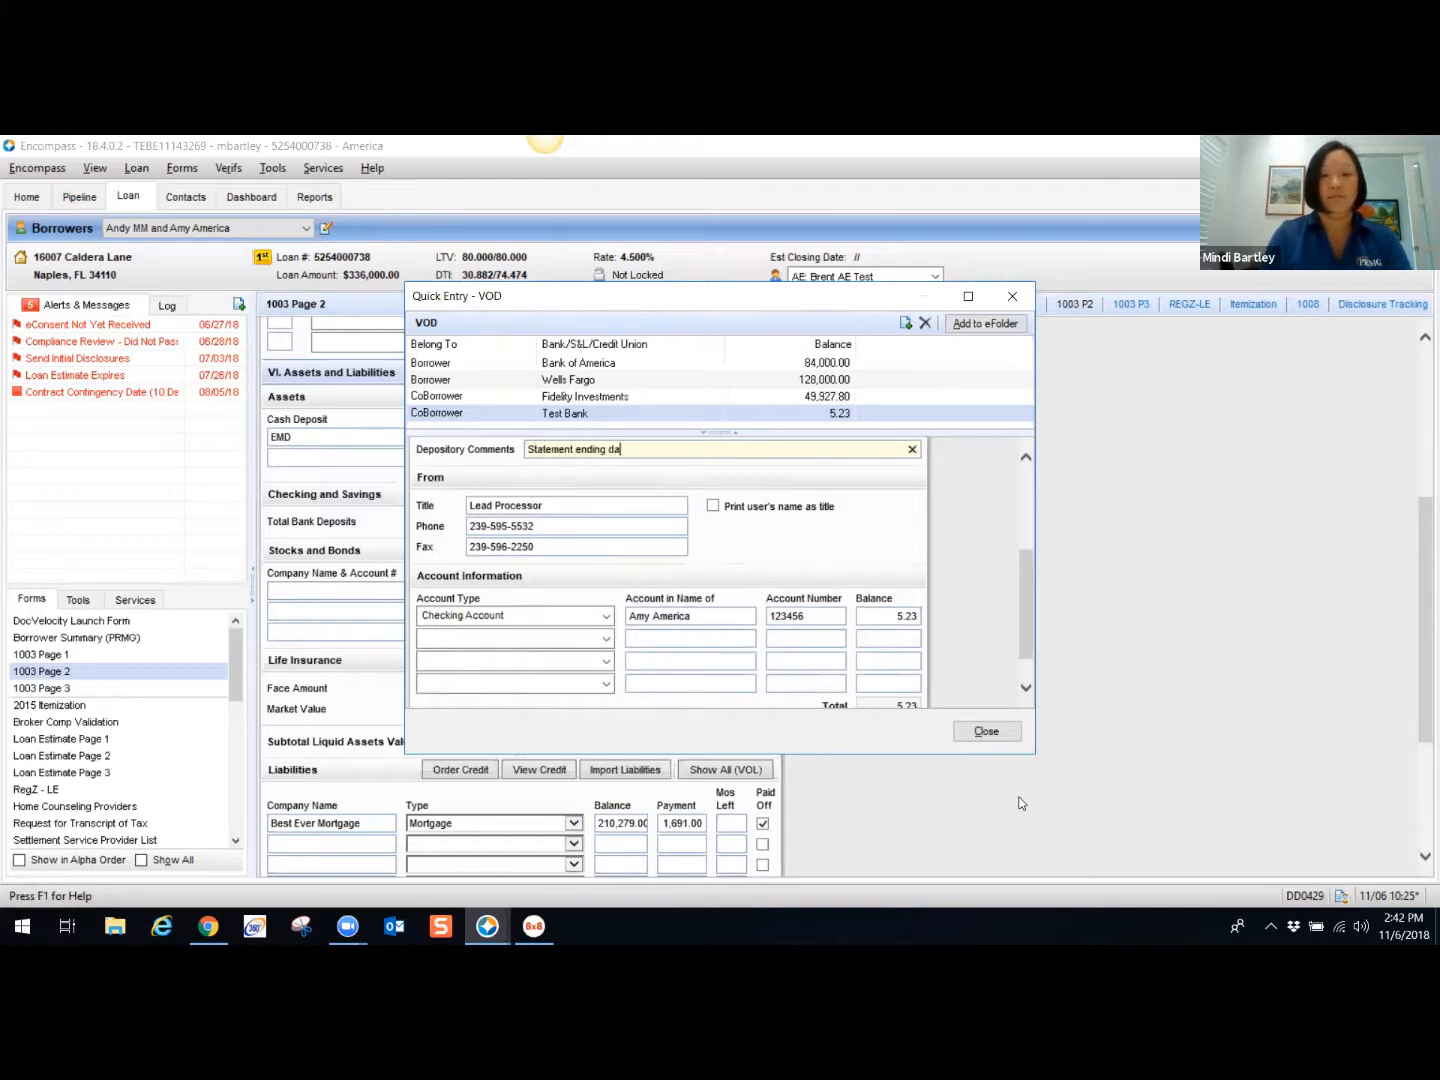
text(te 10/31/18)
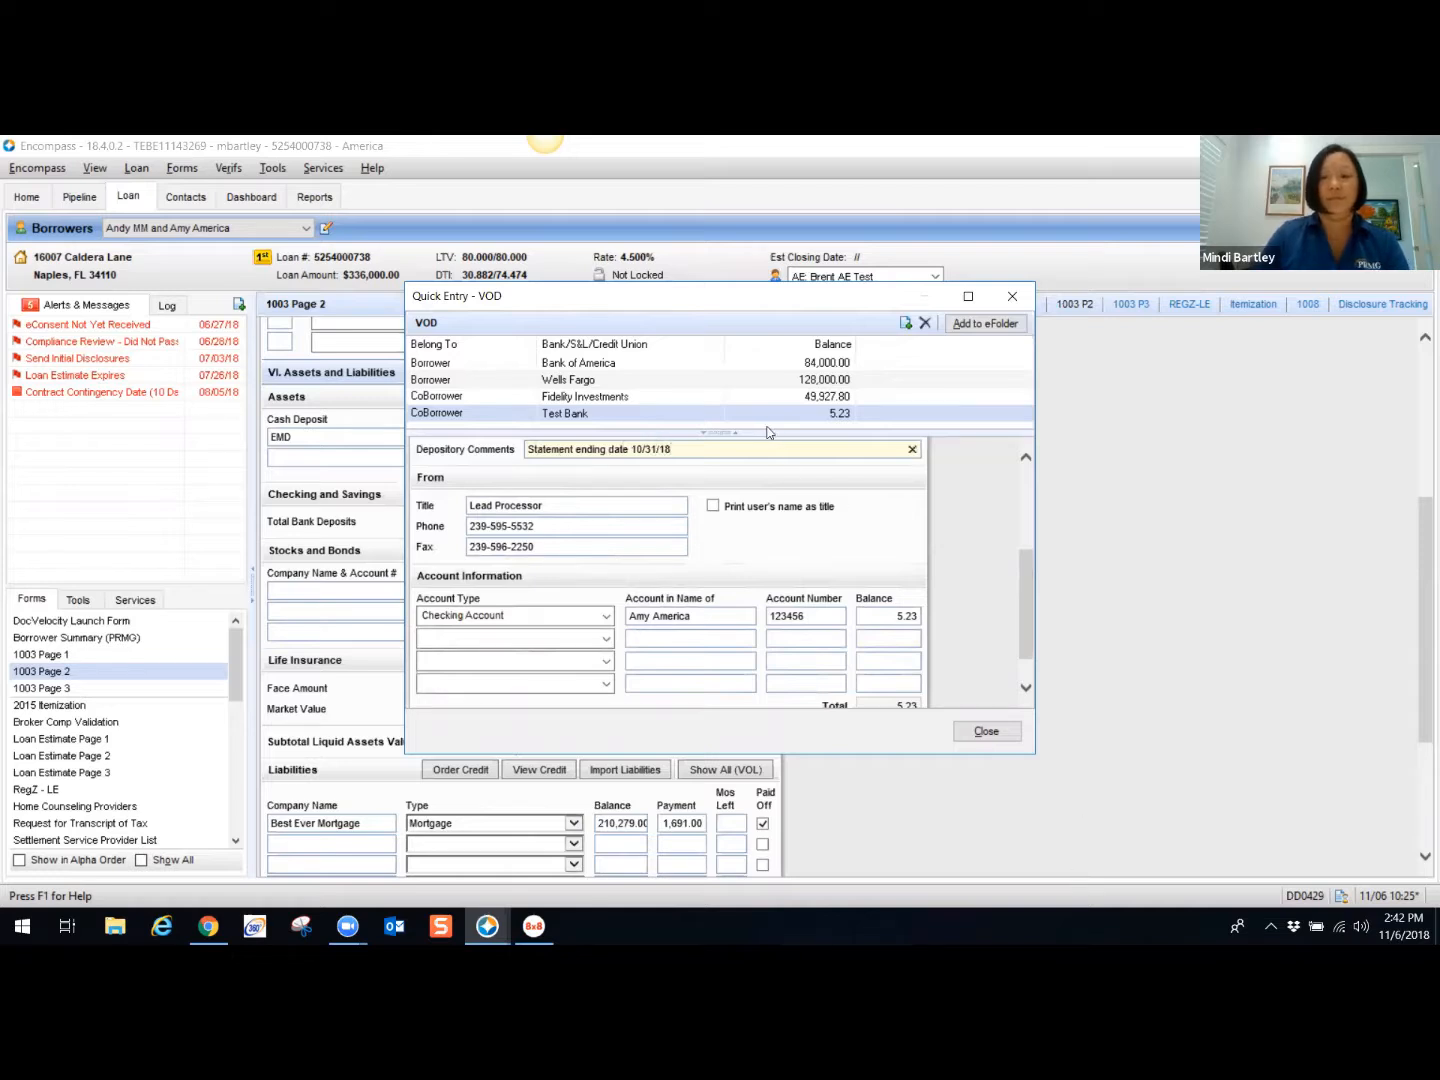
Step: Delete the Test Bank record from the verification of deposit list
click(693, 413)
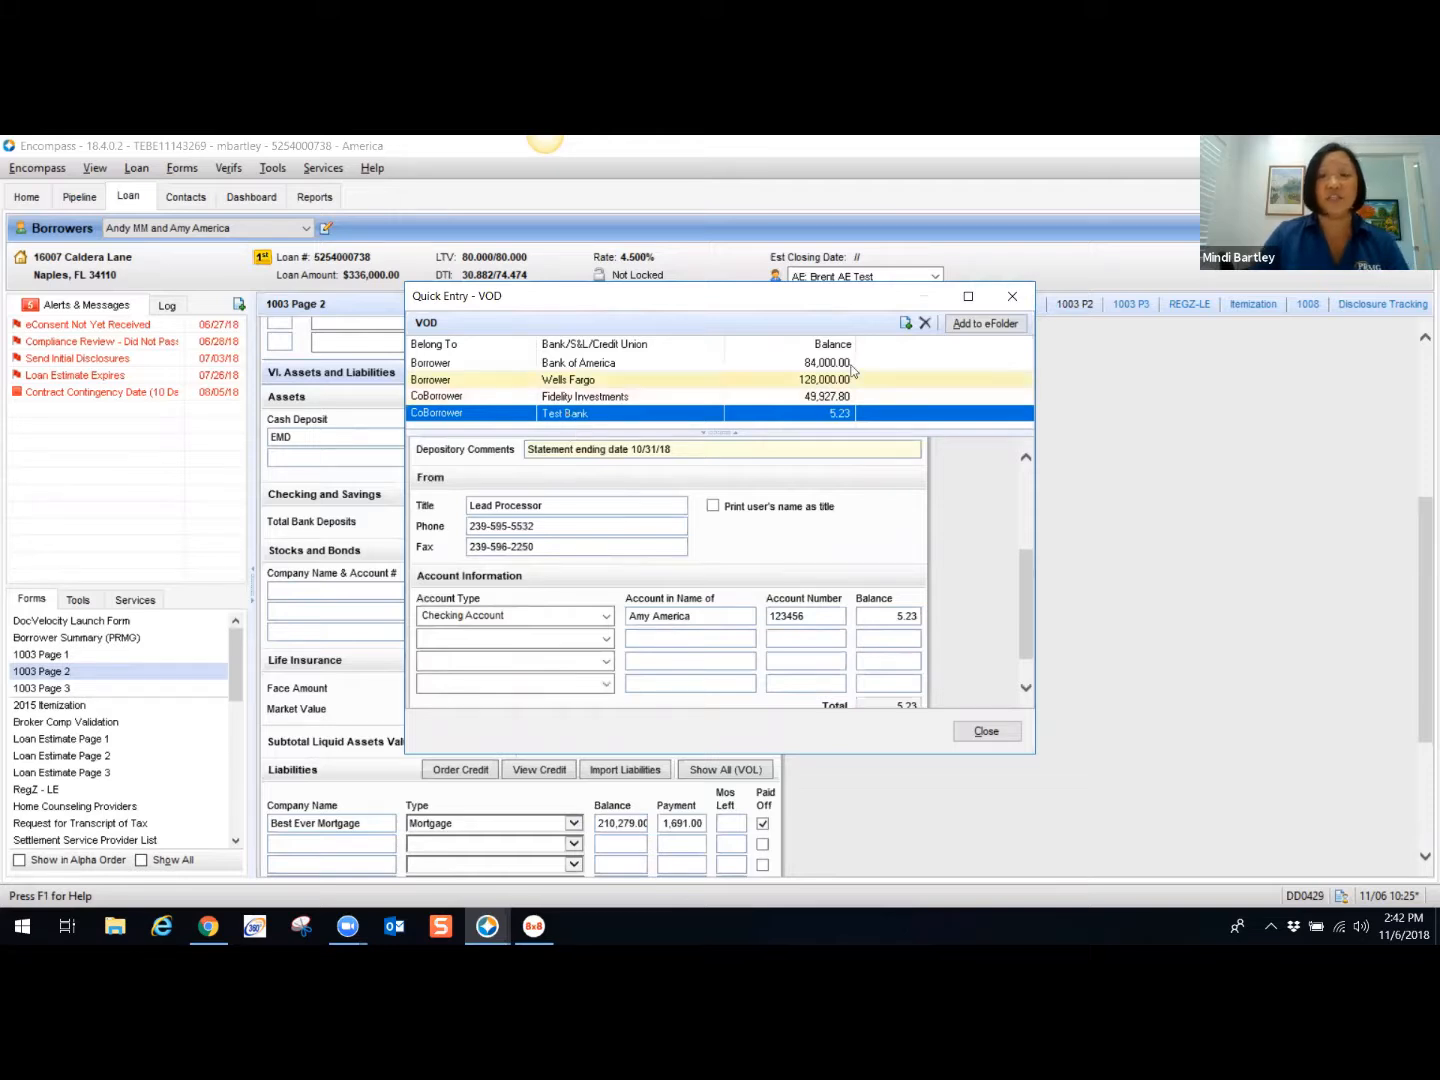
click(926, 324)
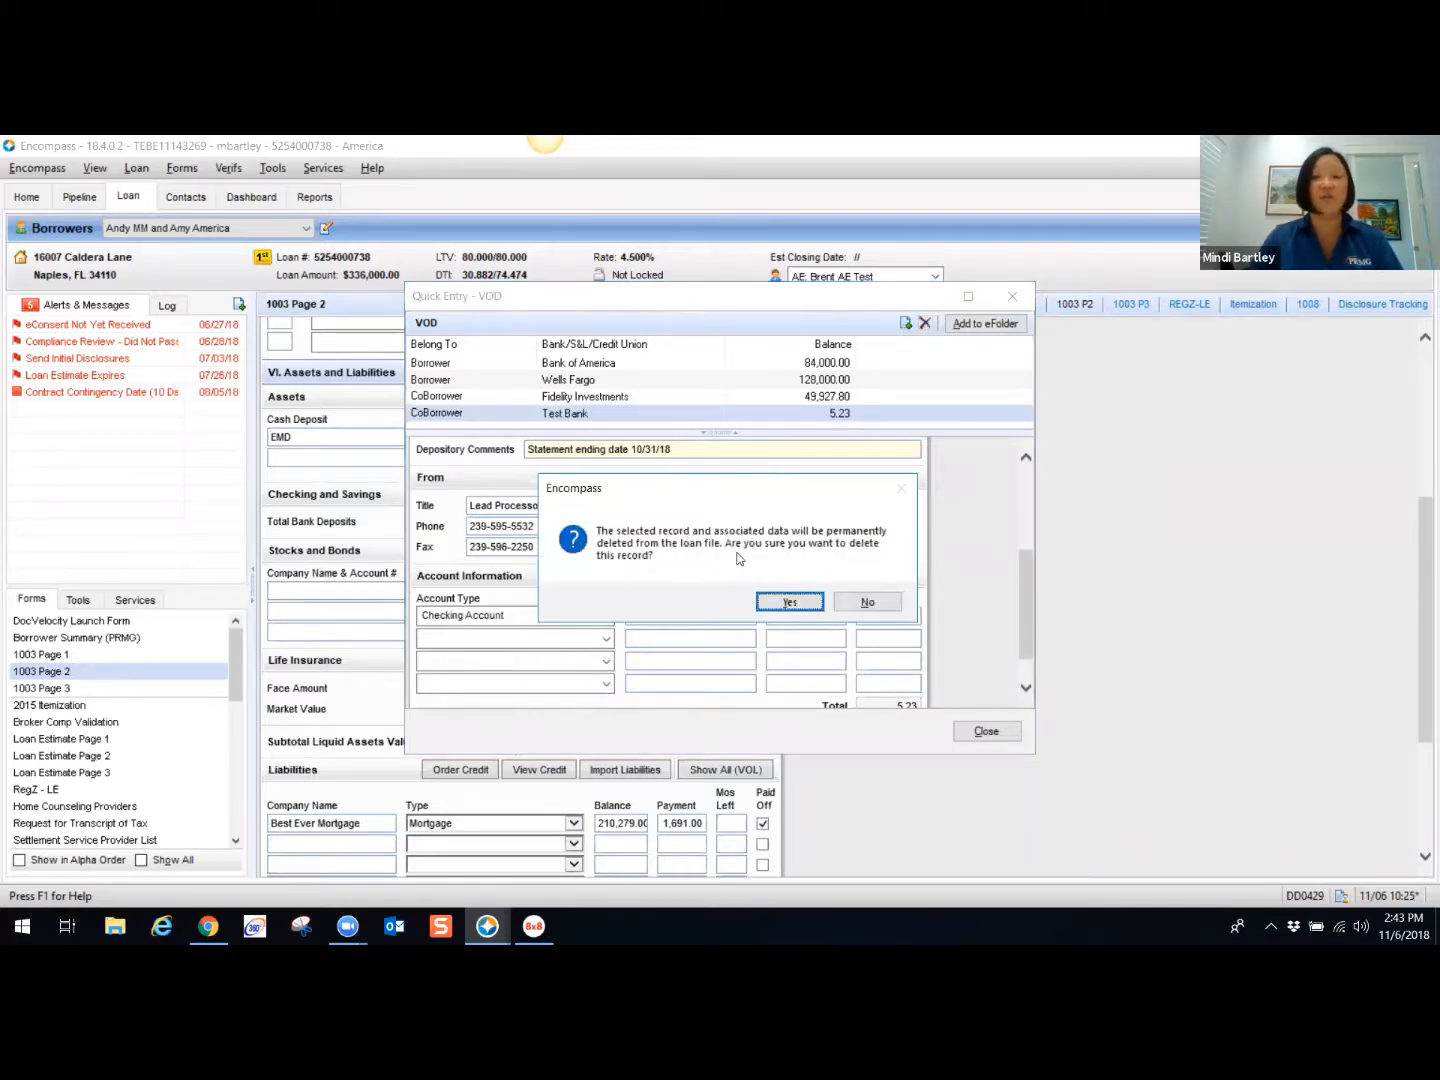
click(790, 602)
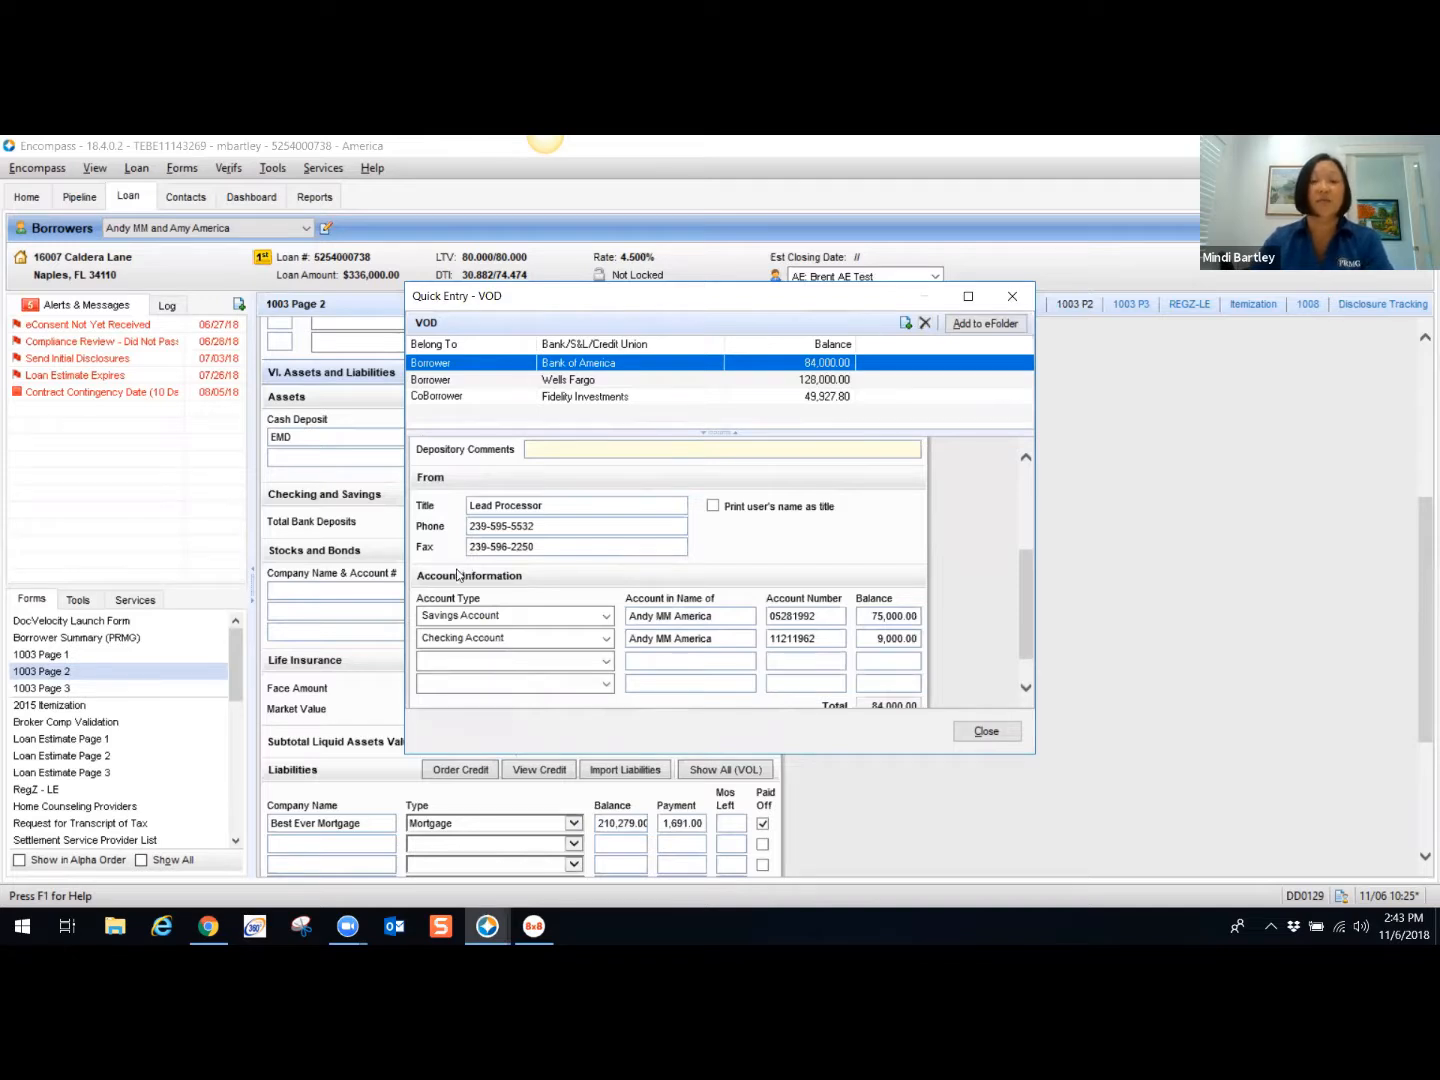
Step: Examine the Bank of America record's depository details, account information and depository comments
scroll(540, 441, up, 3)
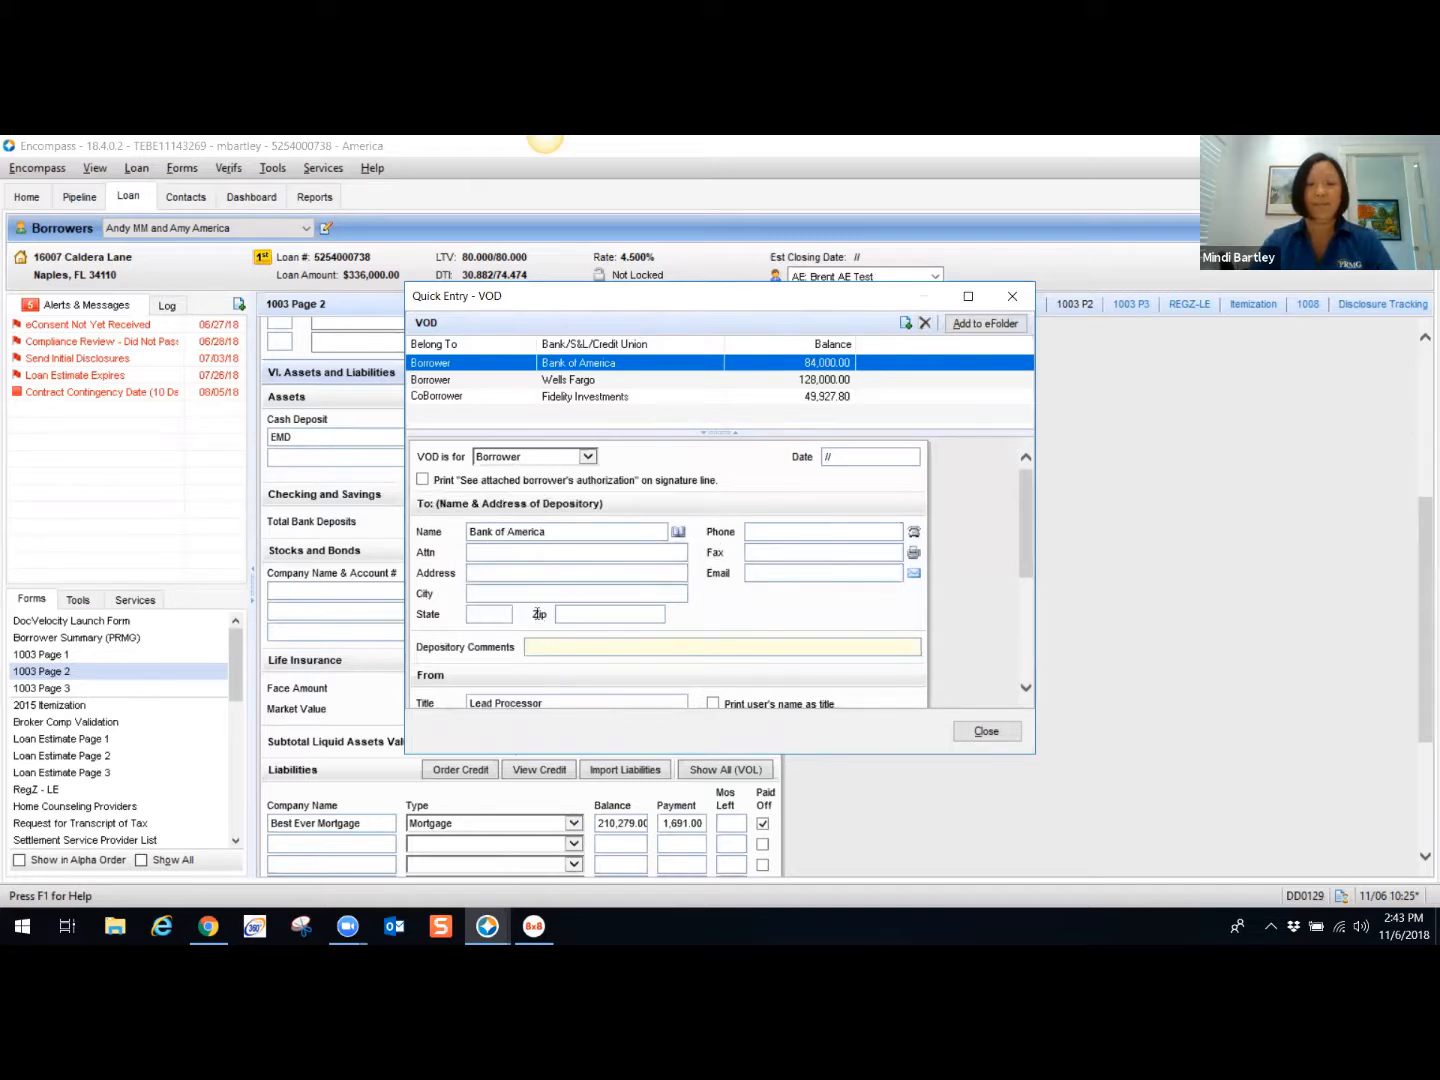
scroll(508, 607, down, 3)
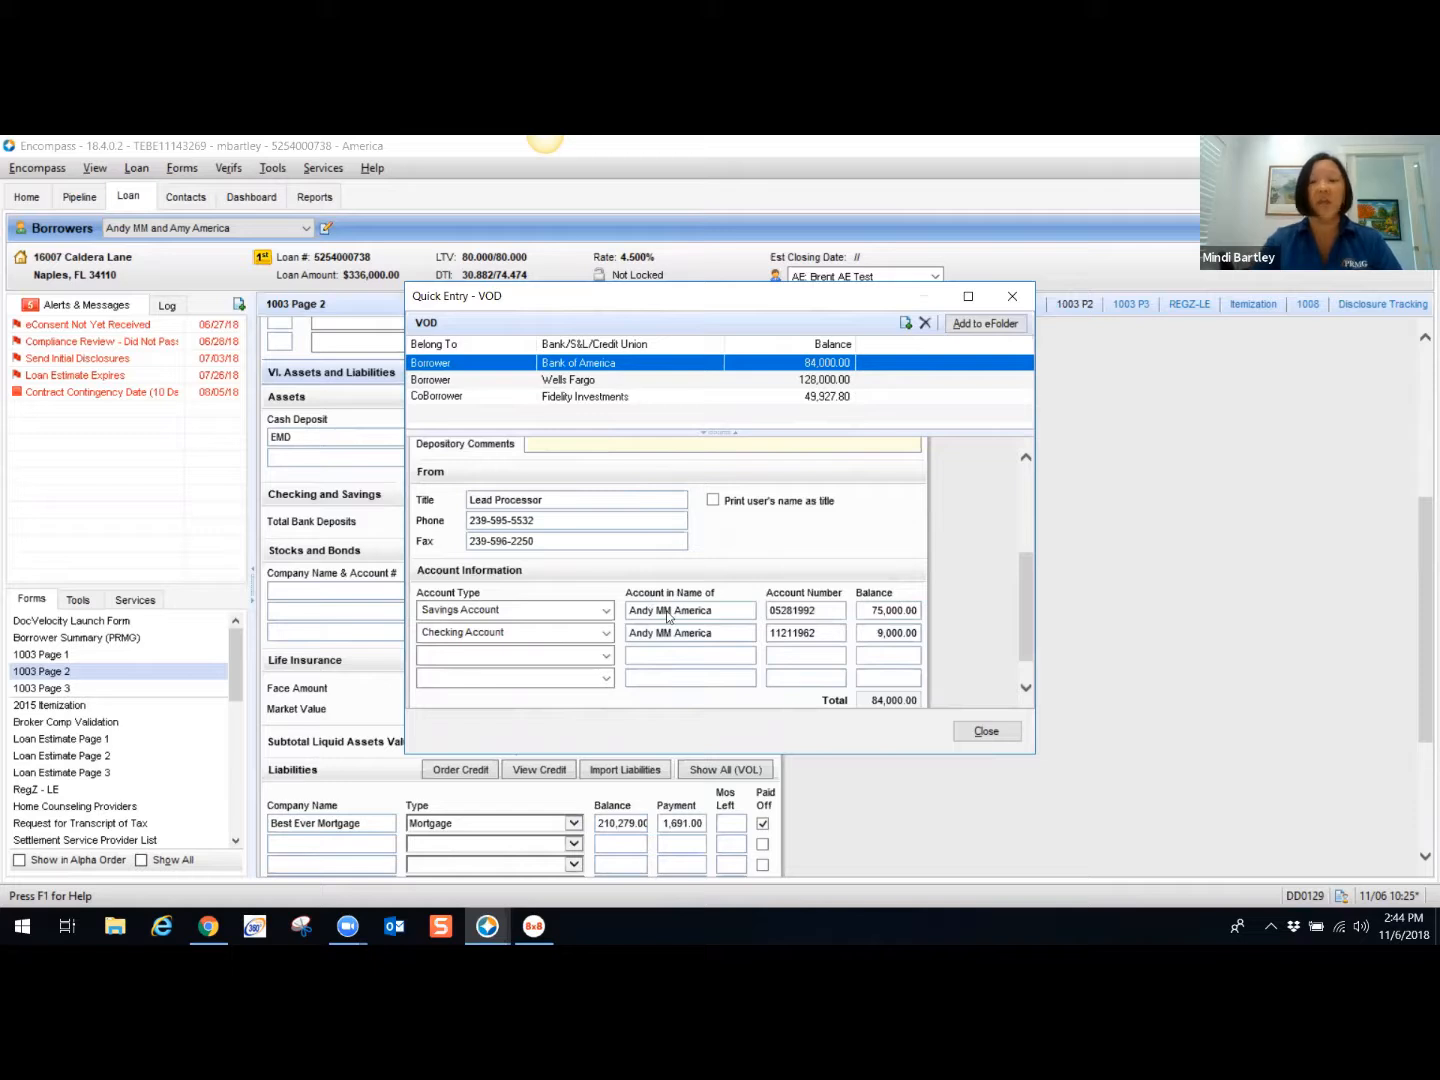
scroll(490, 548, up, 2)
key(ctrl)
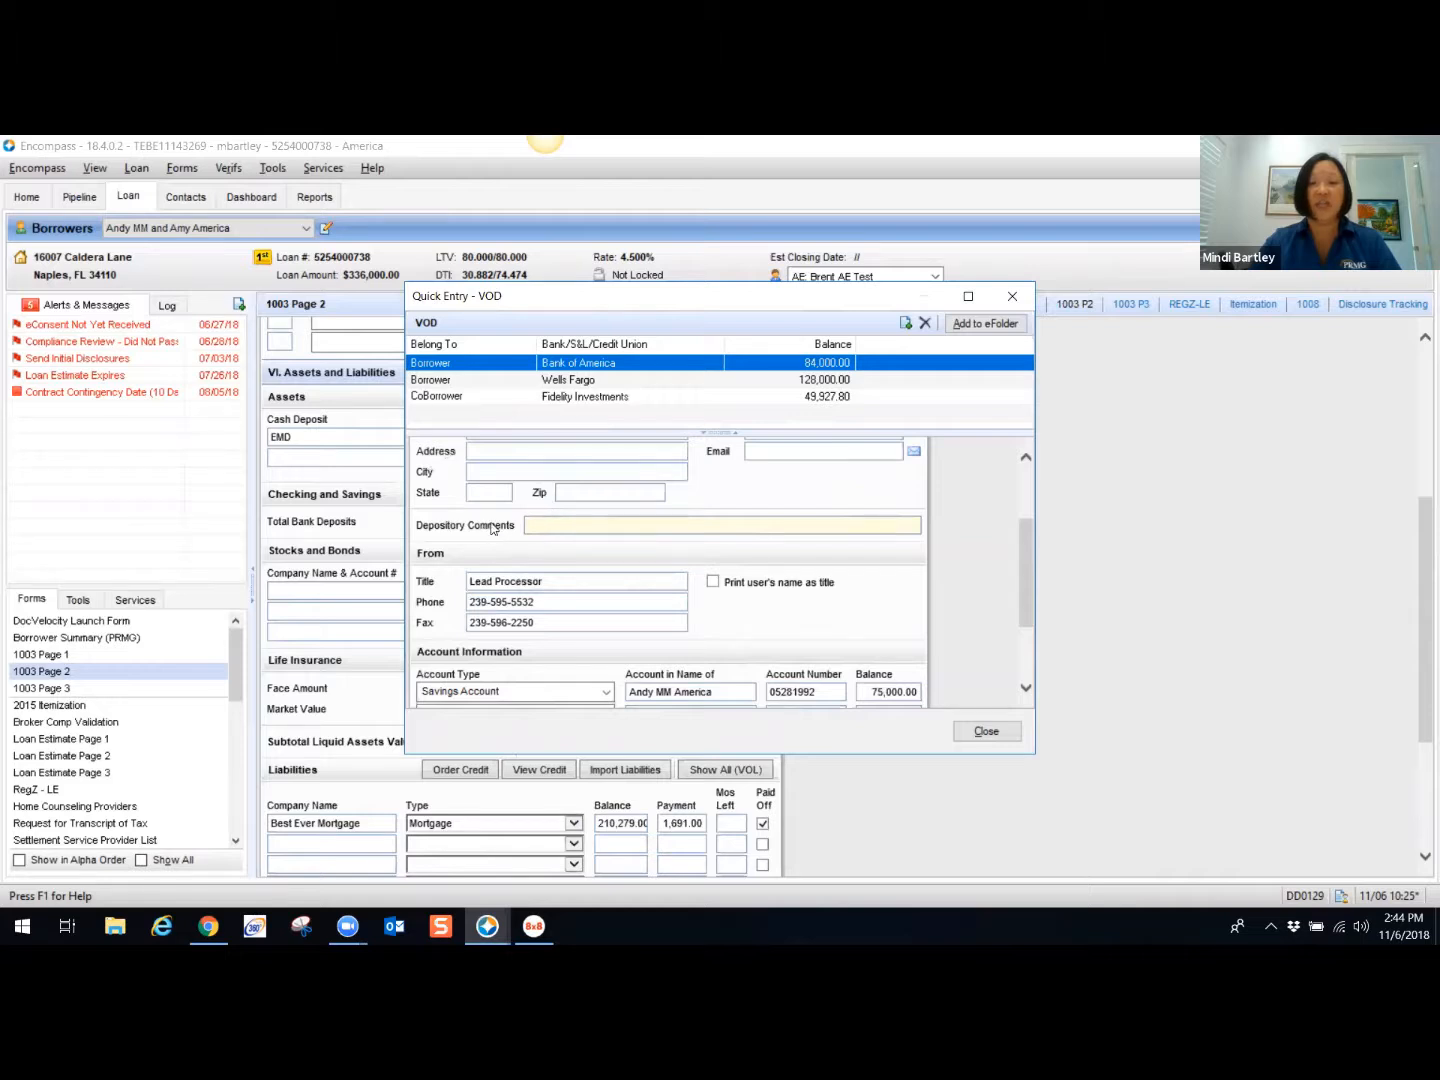
click(490, 528)
key(ctrl)
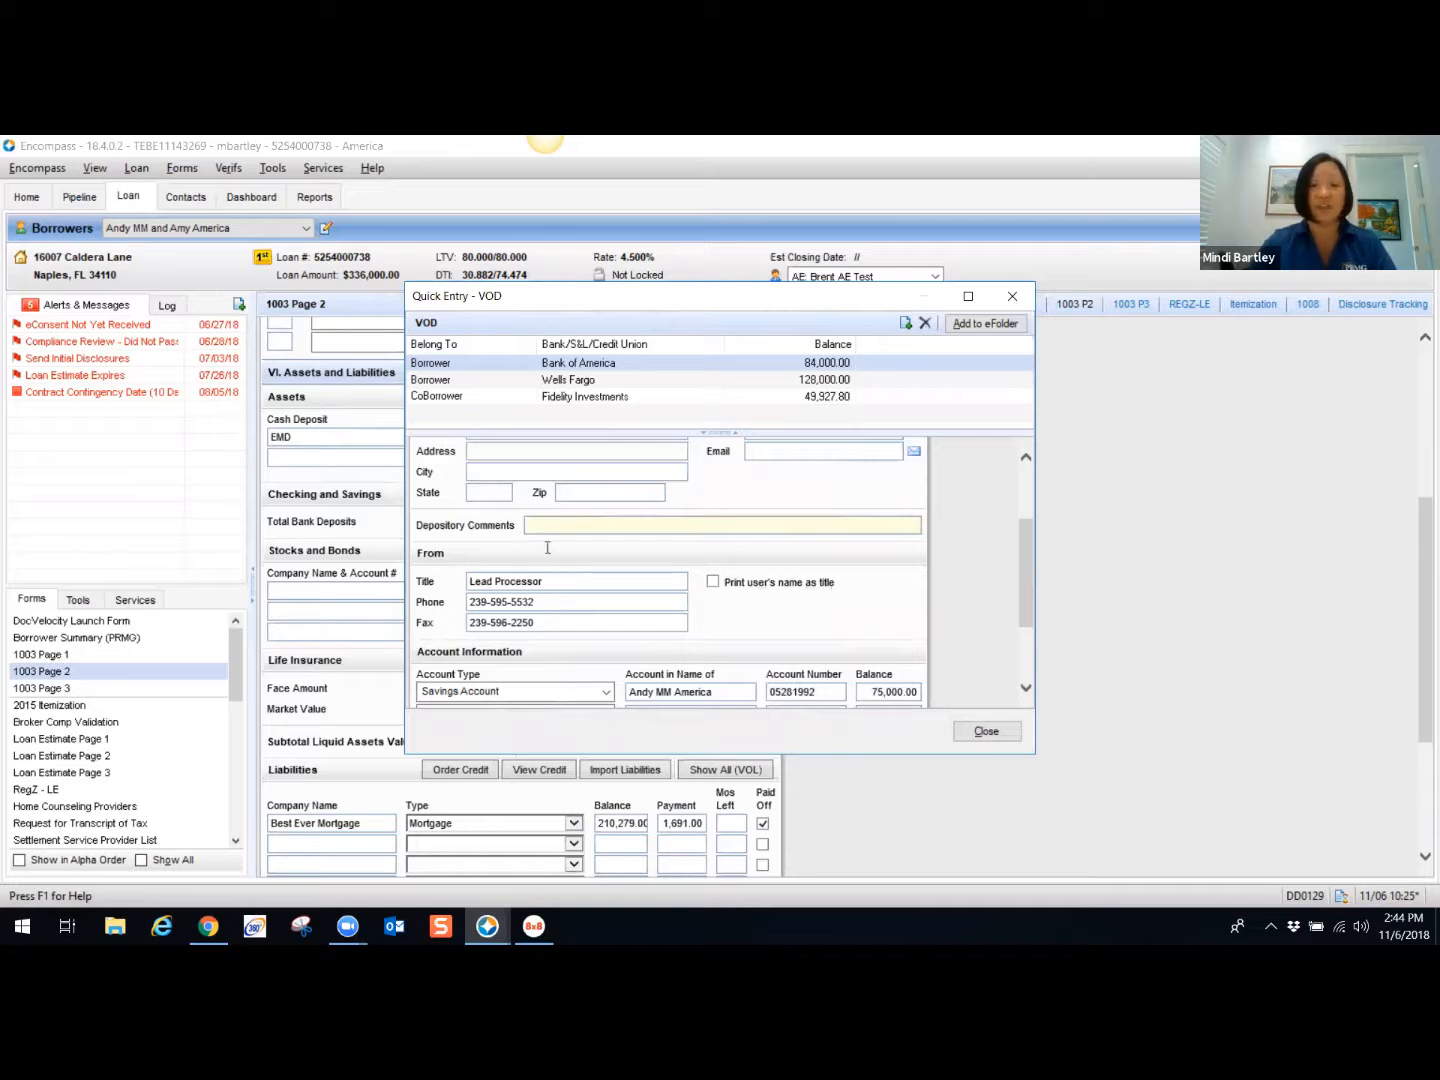
click(633, 363)
Step: Set the balance of the money market fund in the Wells Fargo record to 126,588.32
click(711, 381)
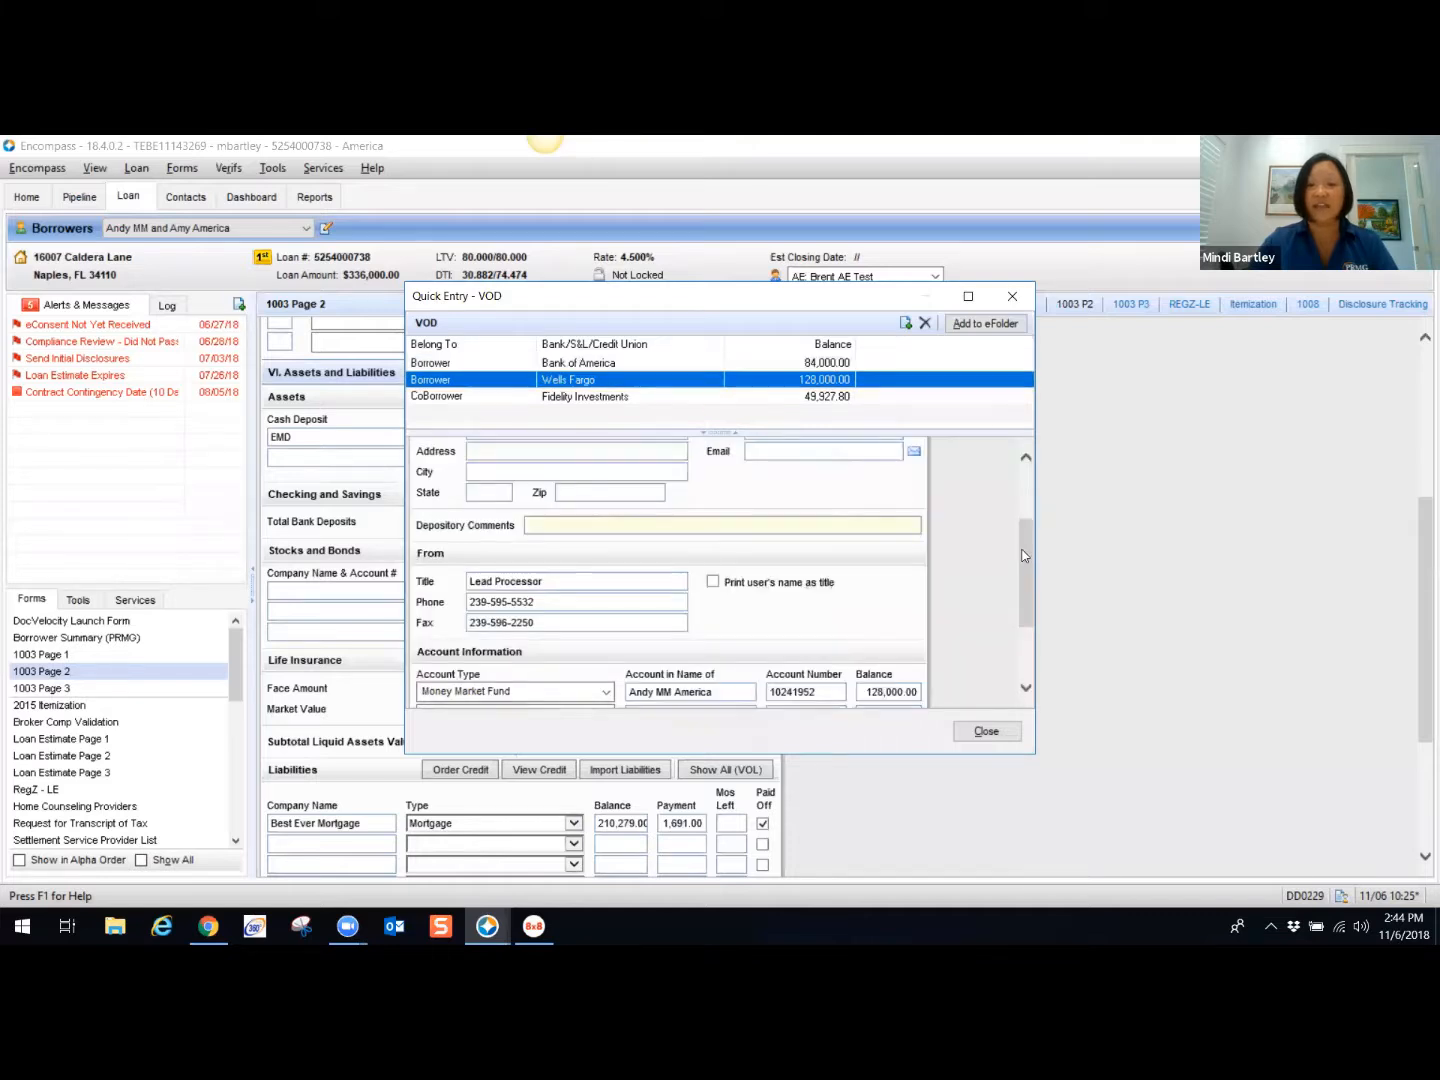
drag(1026, 553, 1026, 601)
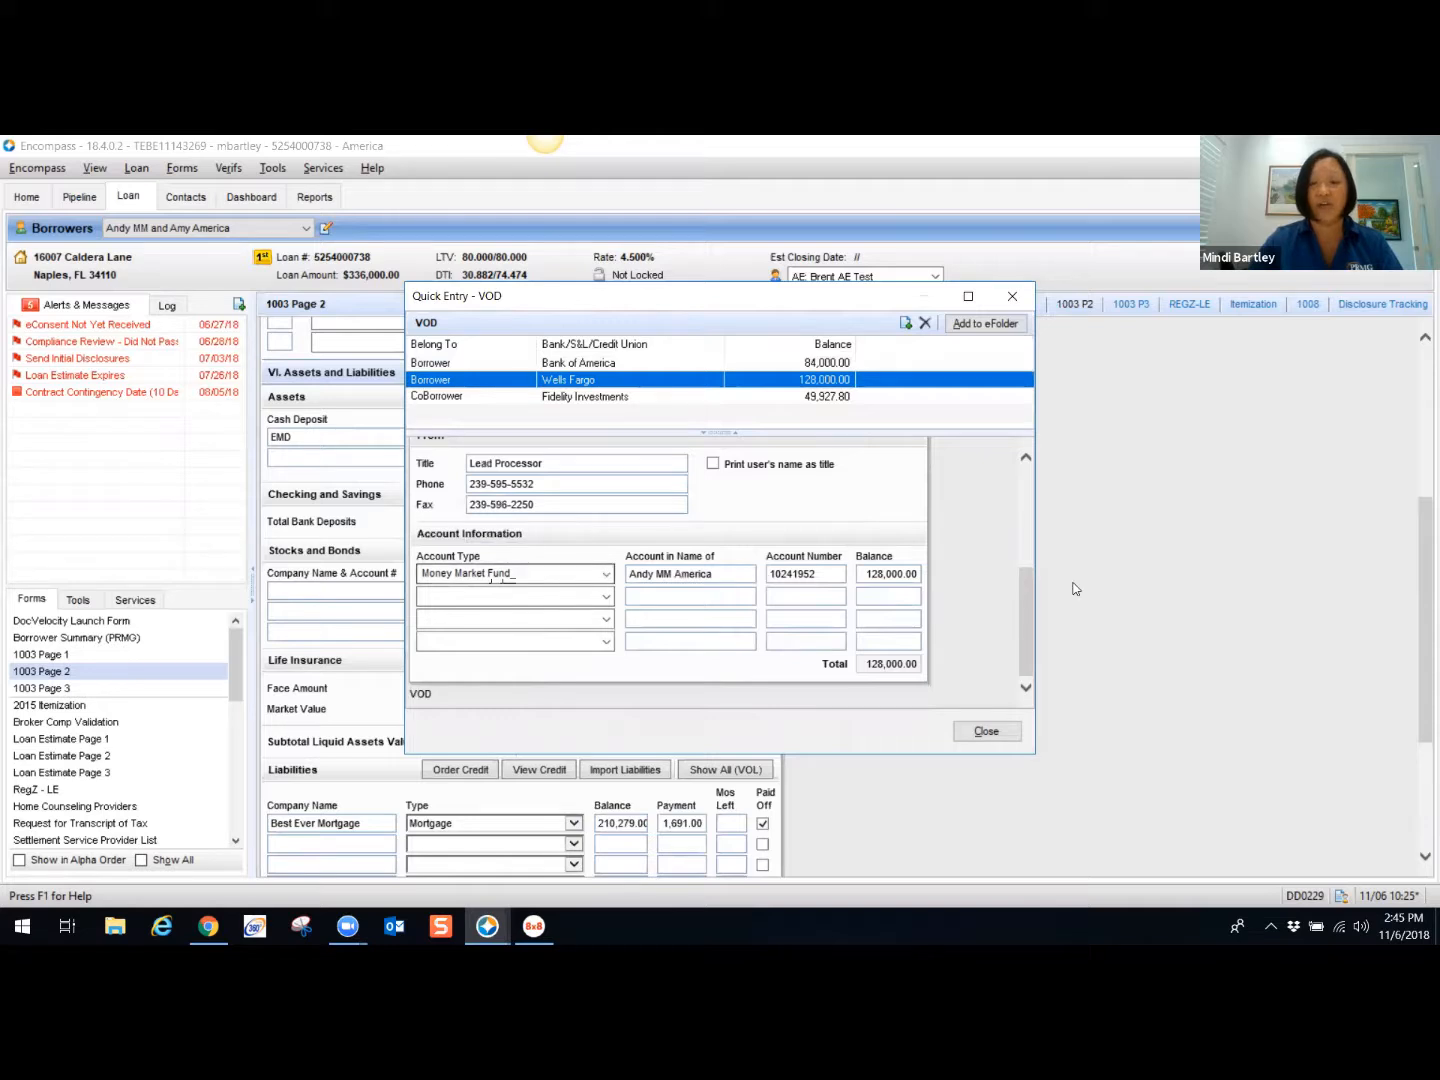
click(879, 573)
text(128)
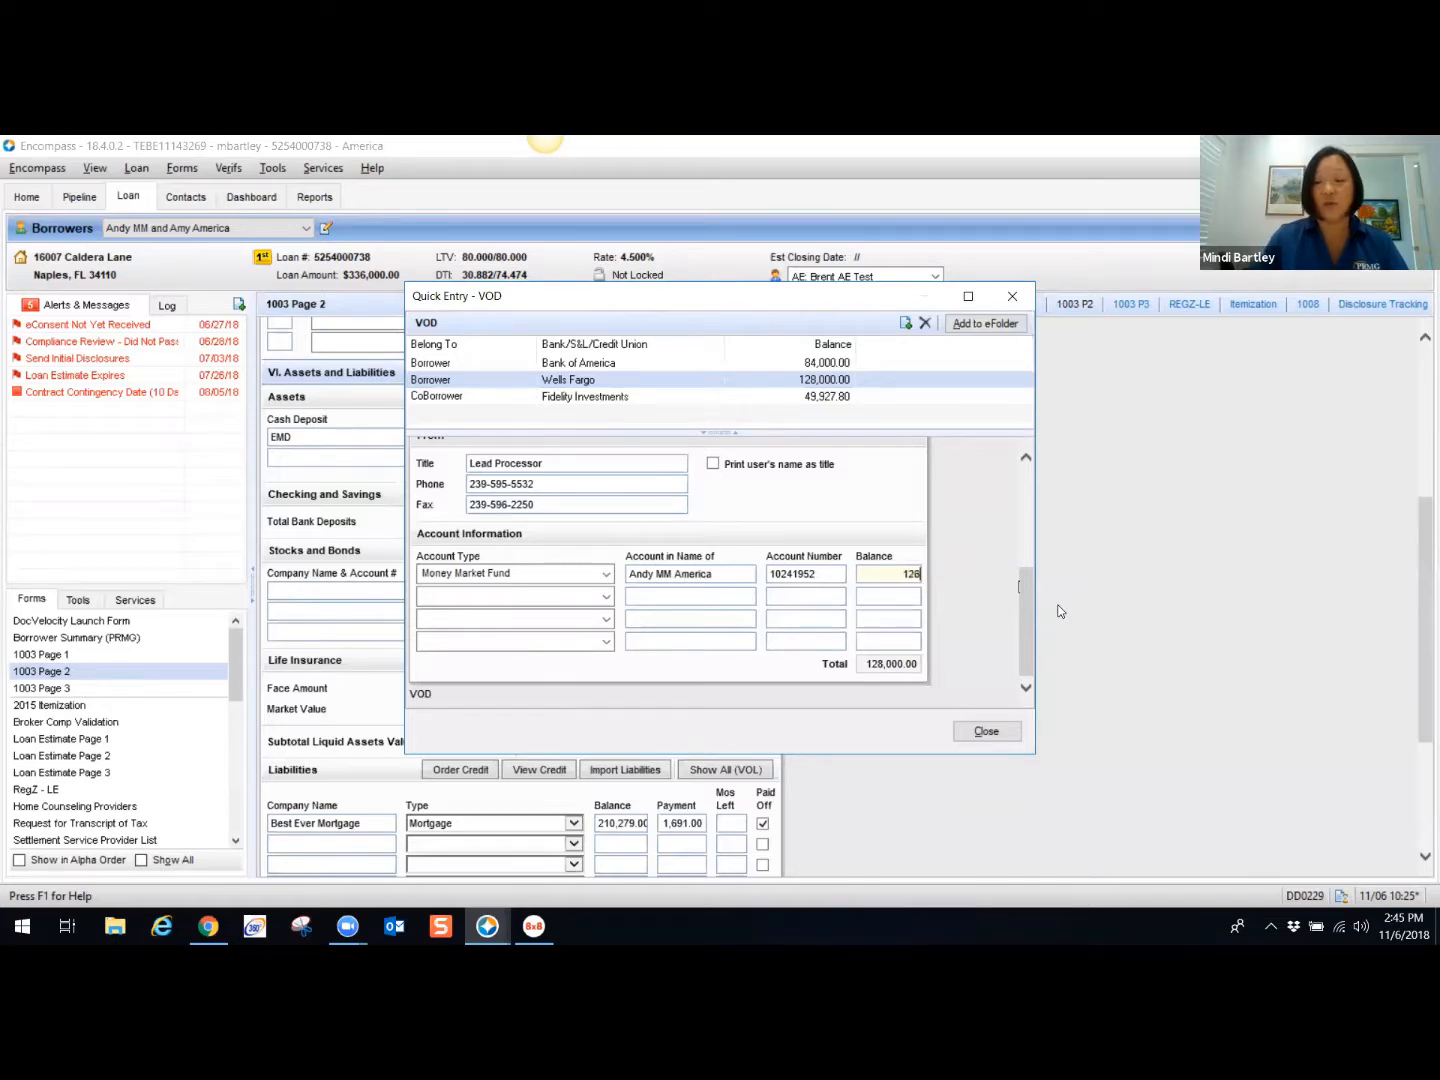
text(588)
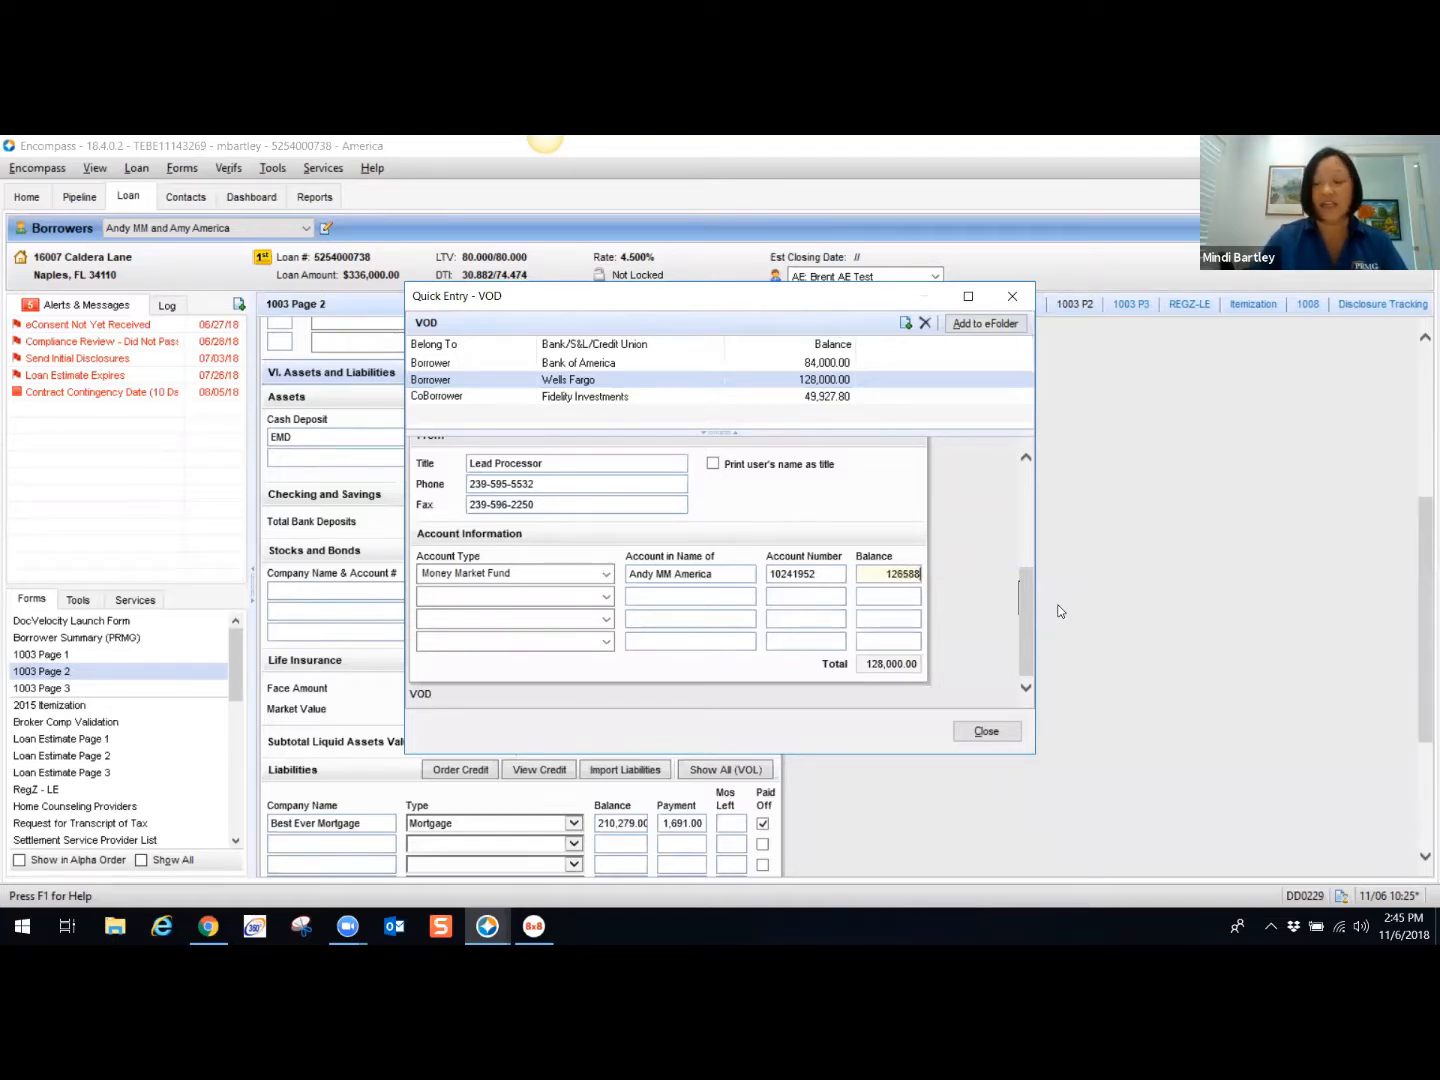
text(.32)
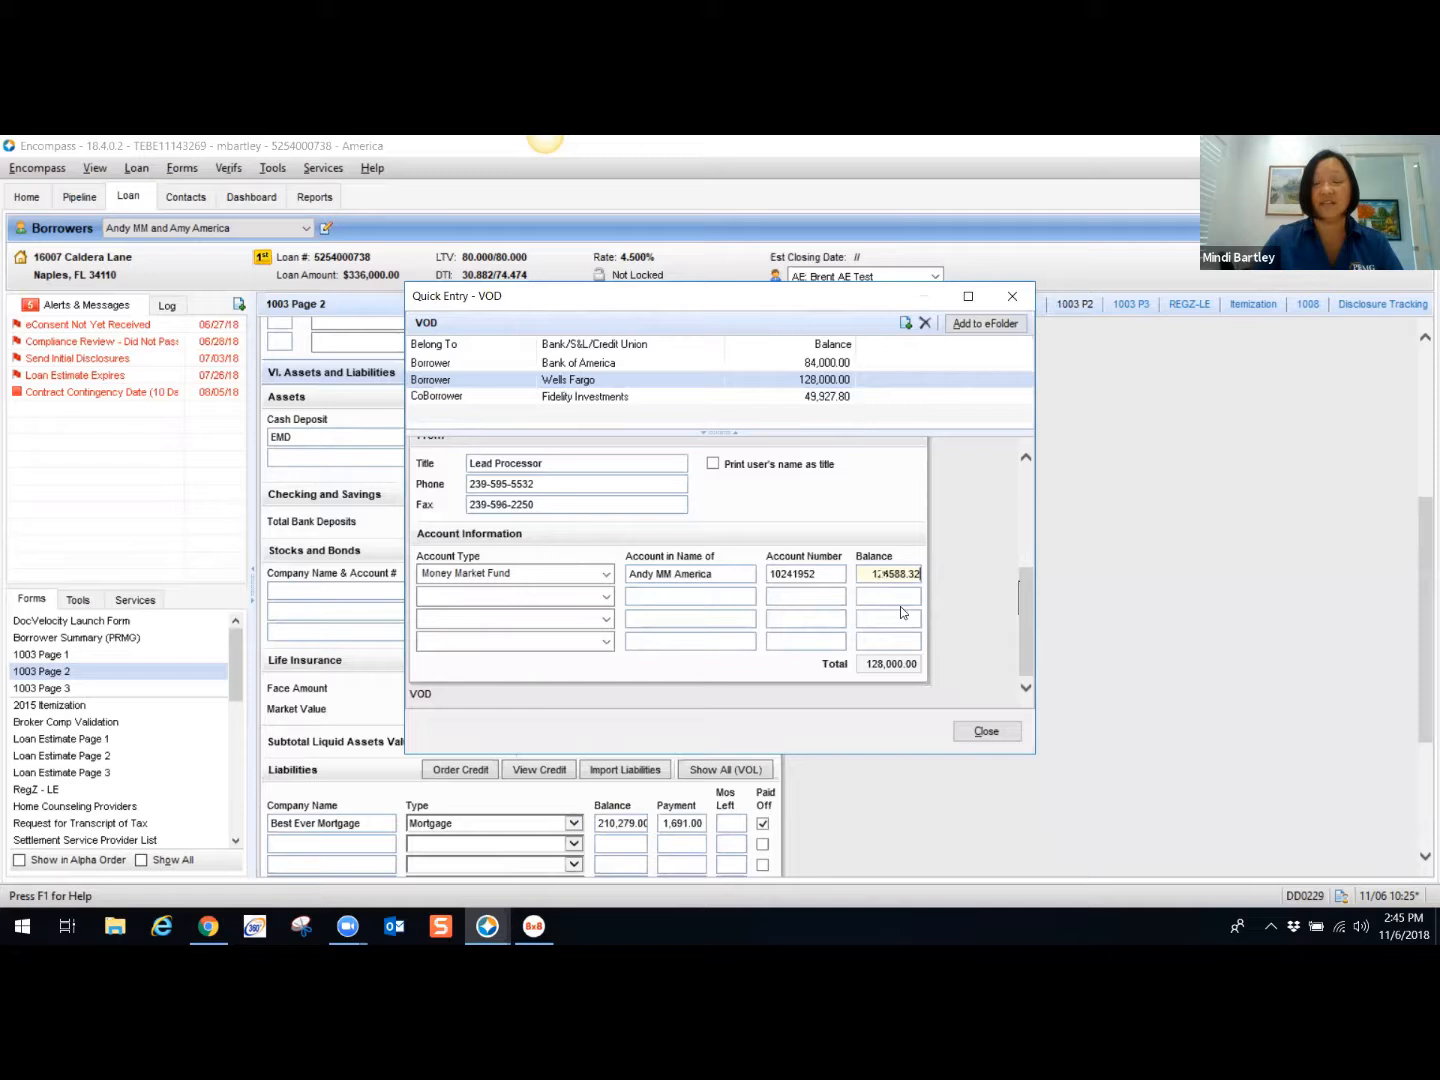
click(892, 589)
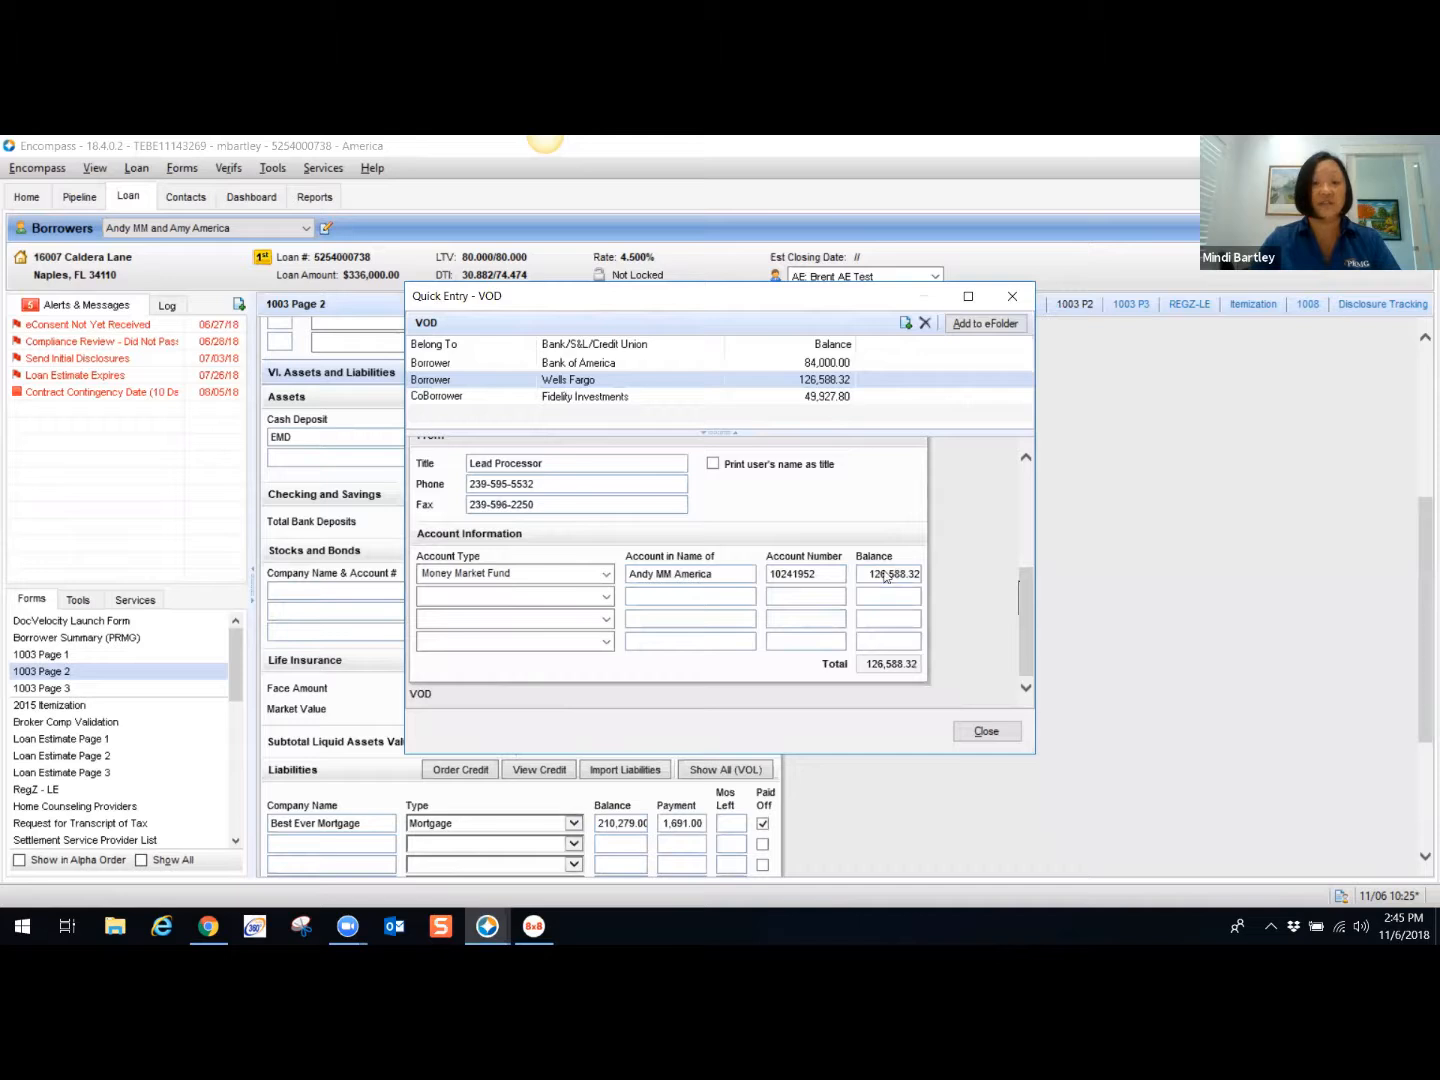
Step: Add the depository comment "Statement end date 10/31/18" to the Wells Fargo record
scroll(552, 544, up, 3)
click(567, 528)
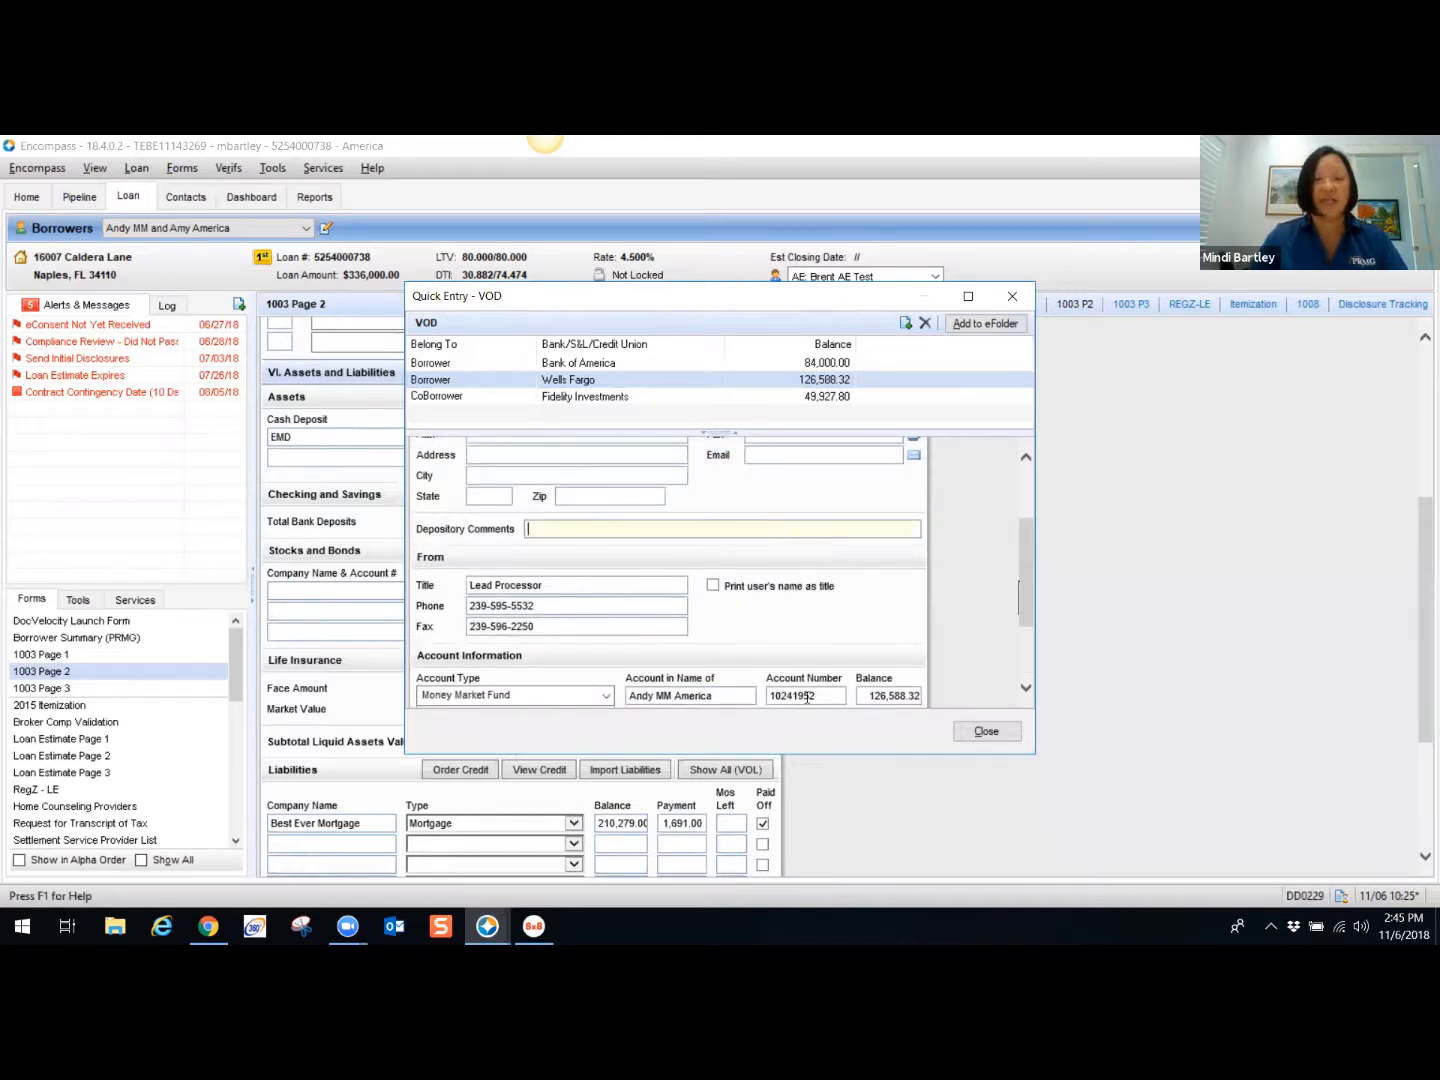
text(Sta)
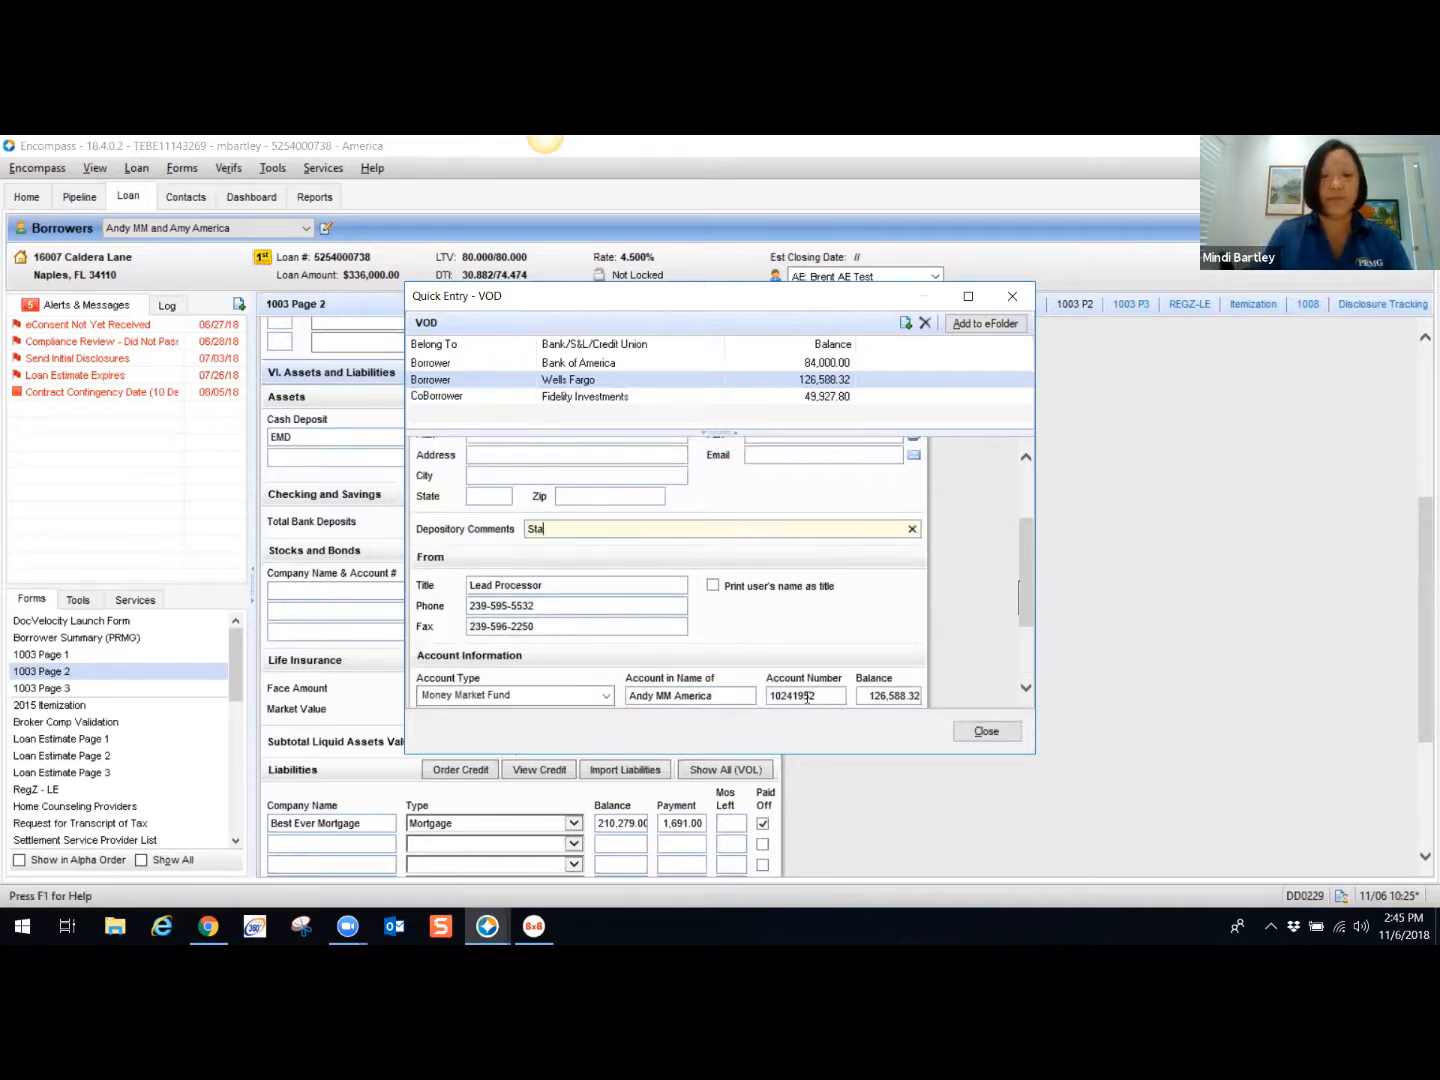
text(tement end )
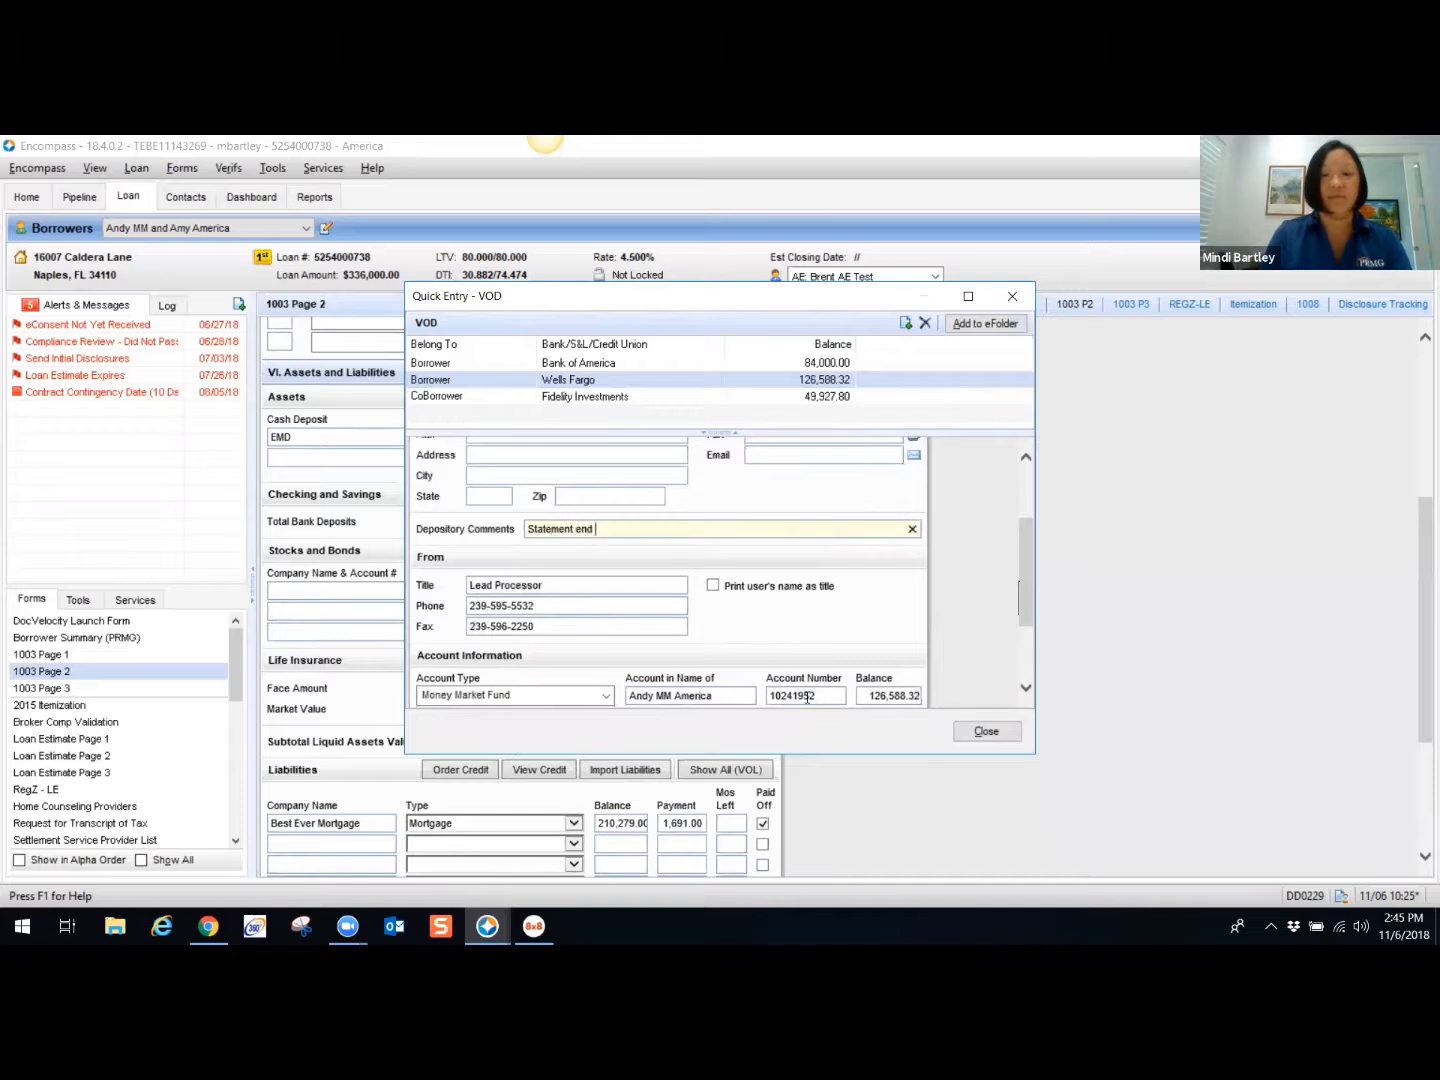
text(date 10/31/18)
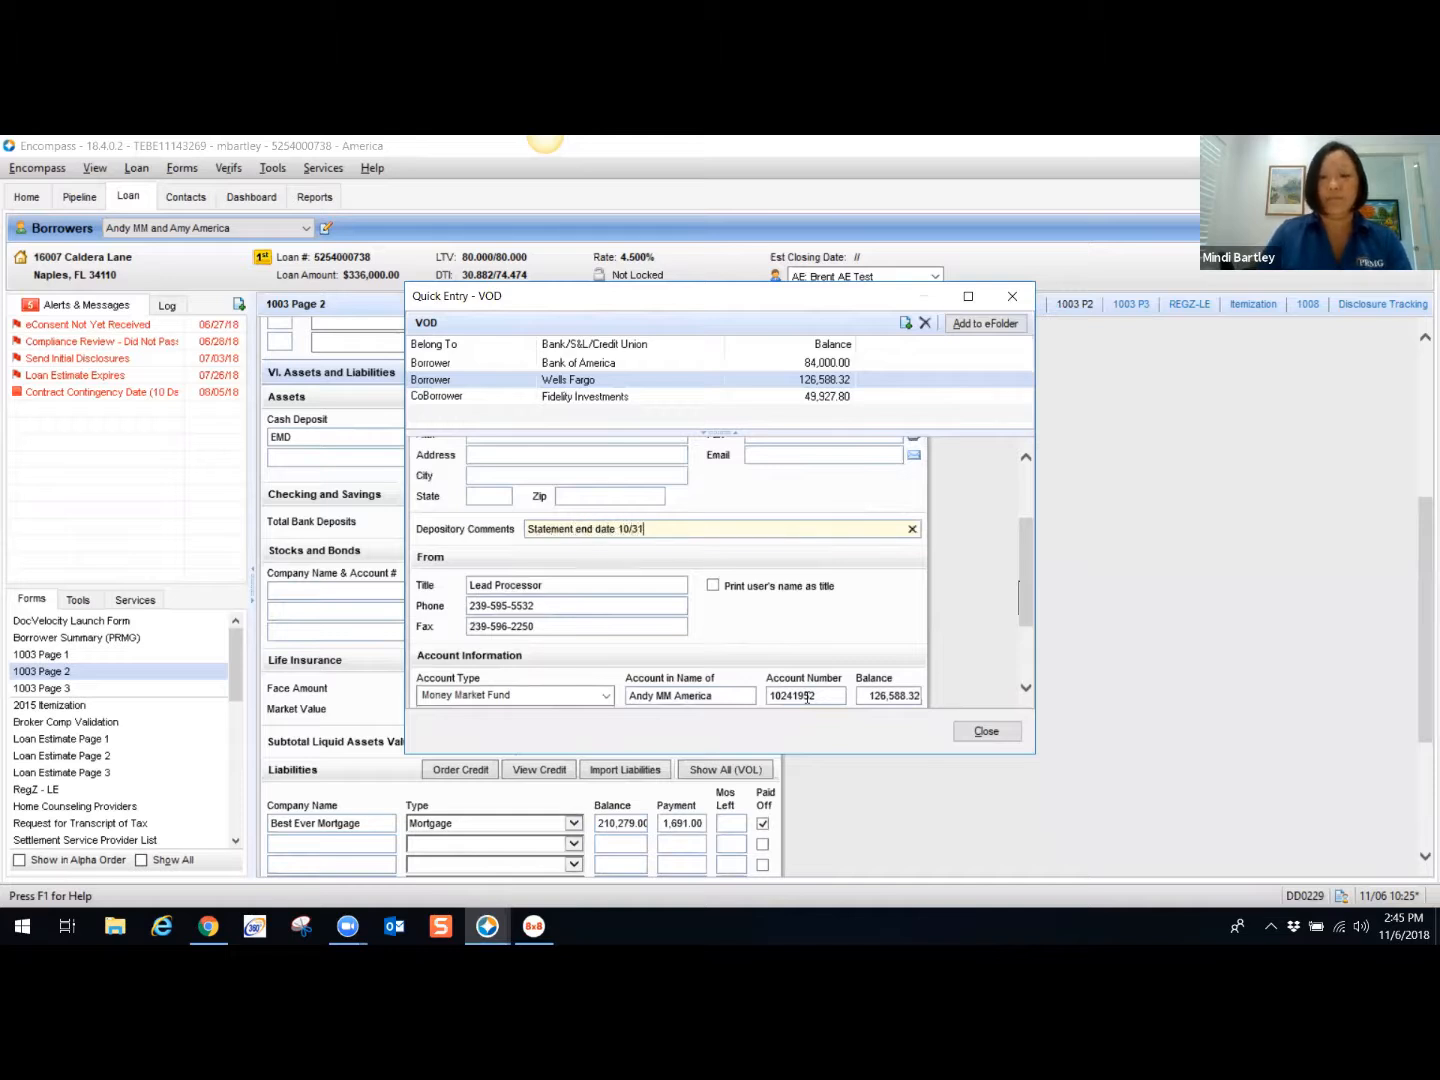